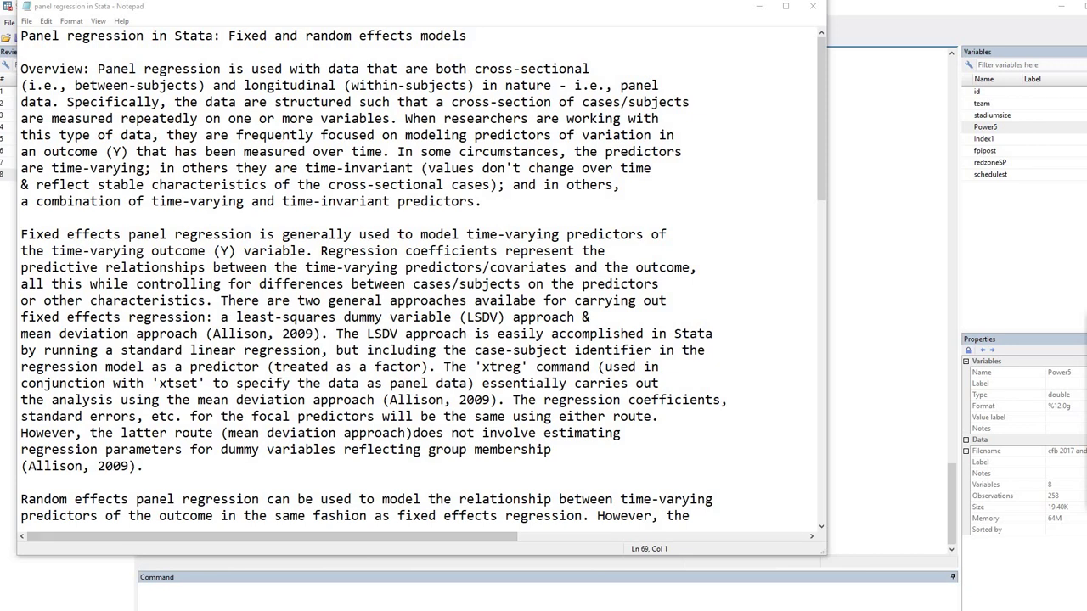
Read the panel regression notes down to the dataset description, highlighting the reshaping guide link and the dataset link.
scroll(422, 276, "down", 3)
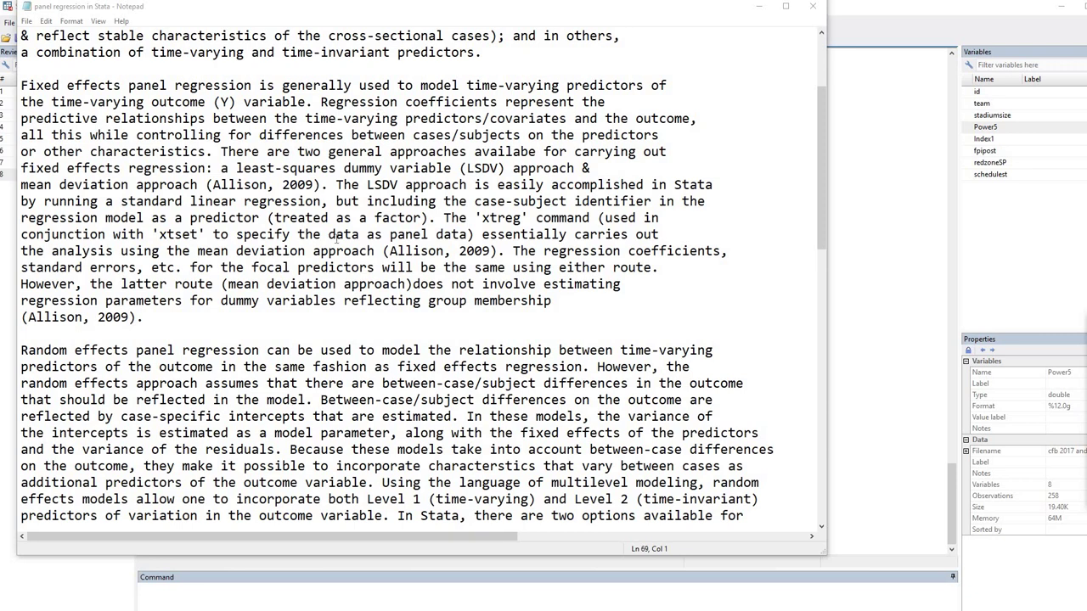
scroll(337, 238, "down", 3)
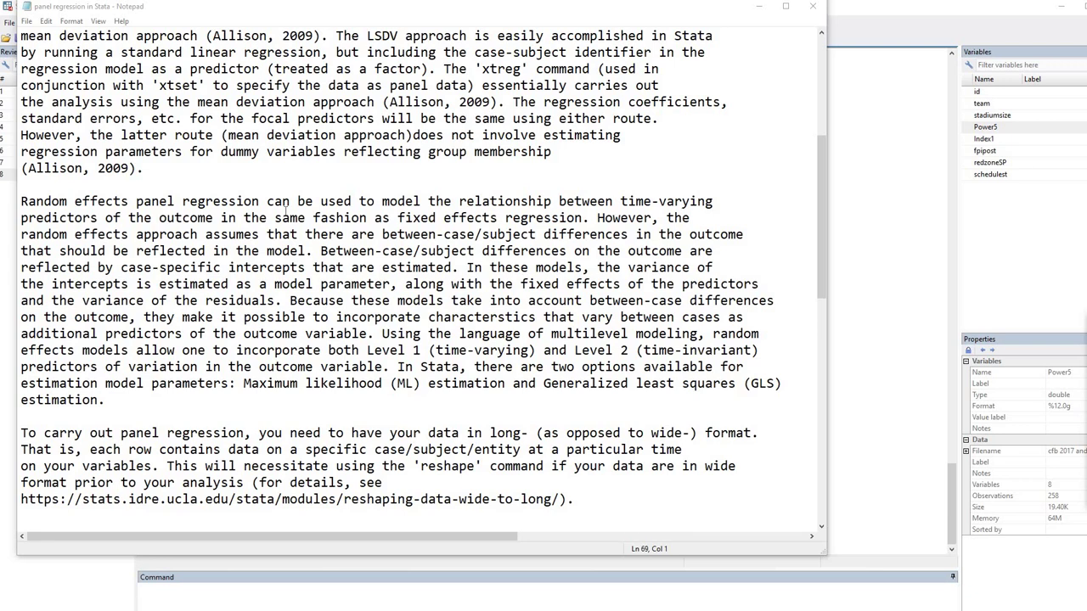
scroll(286, 204, "down", 2)
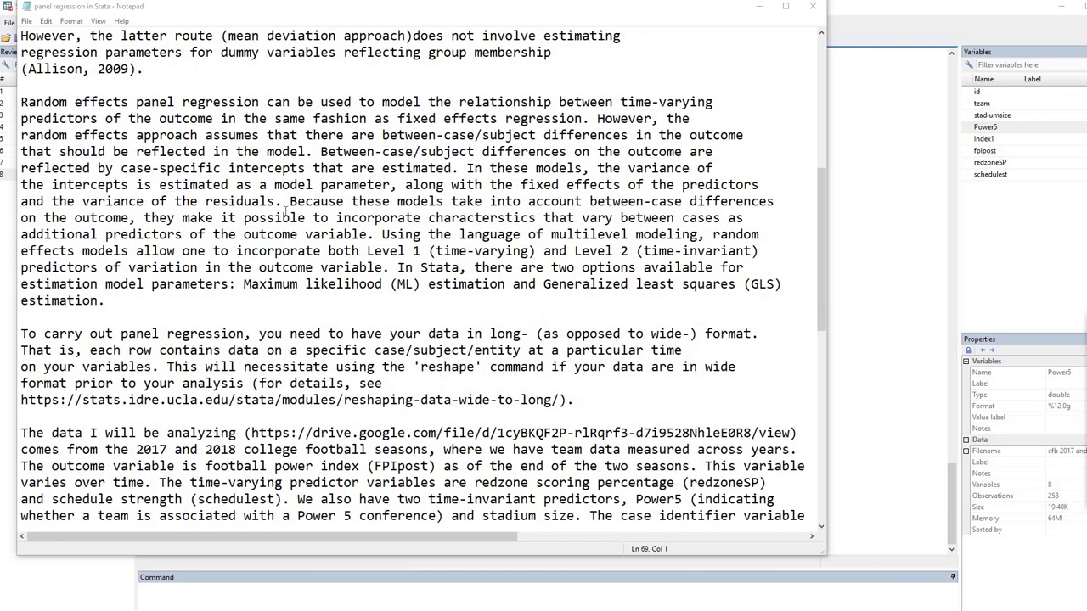
scroll(286, 204, "down", 1)
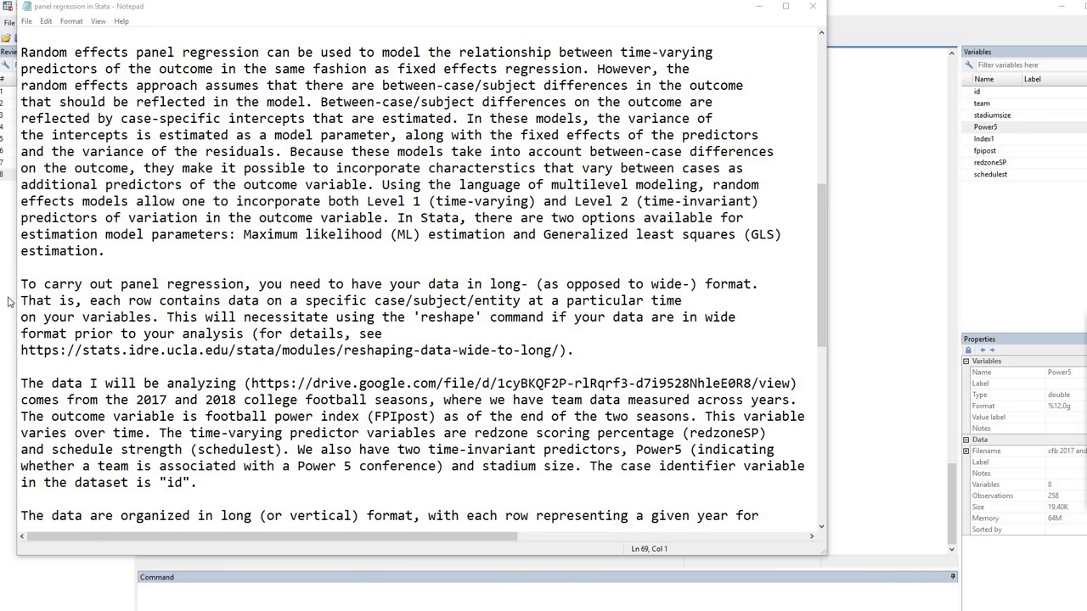
left_click_drag(22, 355, 560, 349)
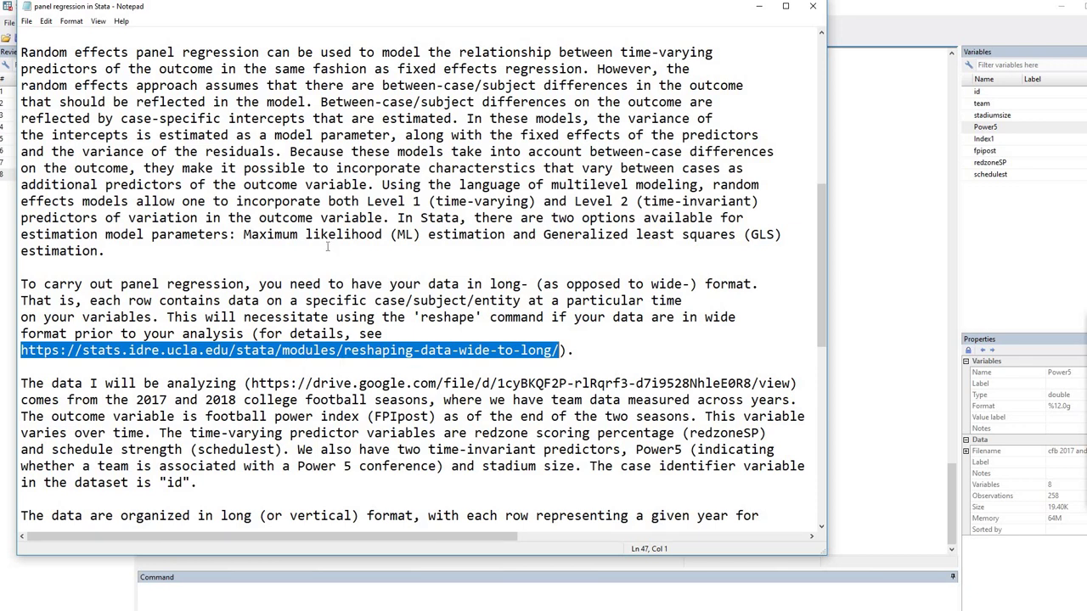
scroll(348, 286, "down", 2)
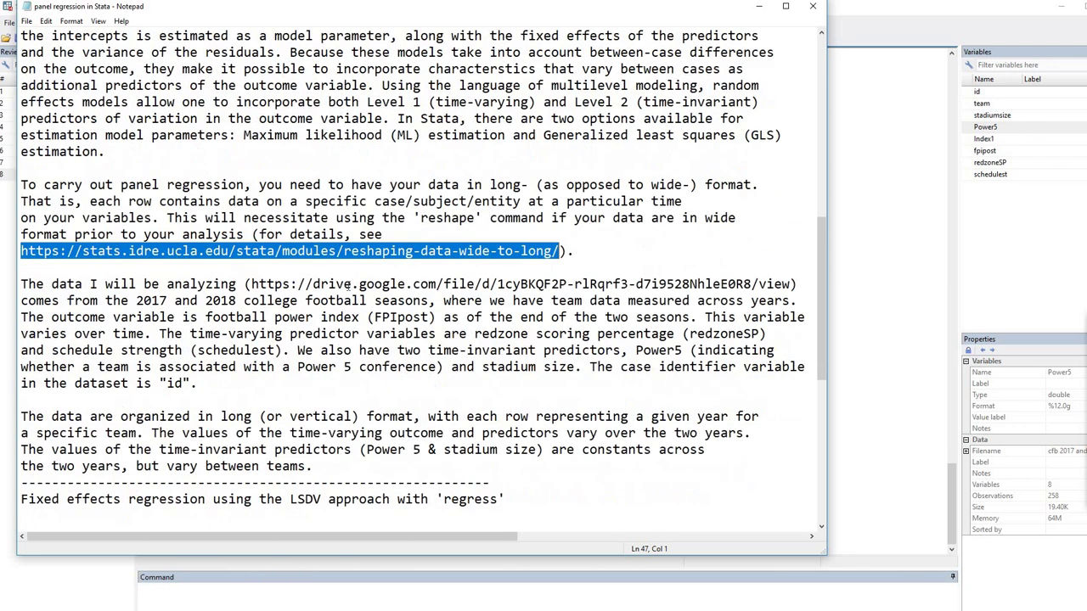
left_click_drag(252, 286, 790, 286)
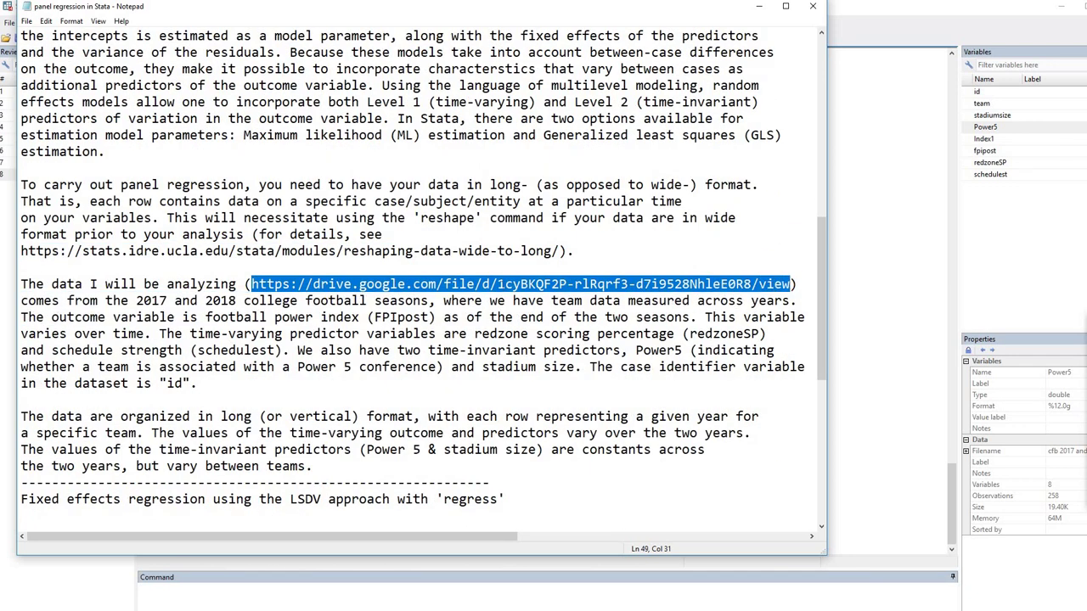
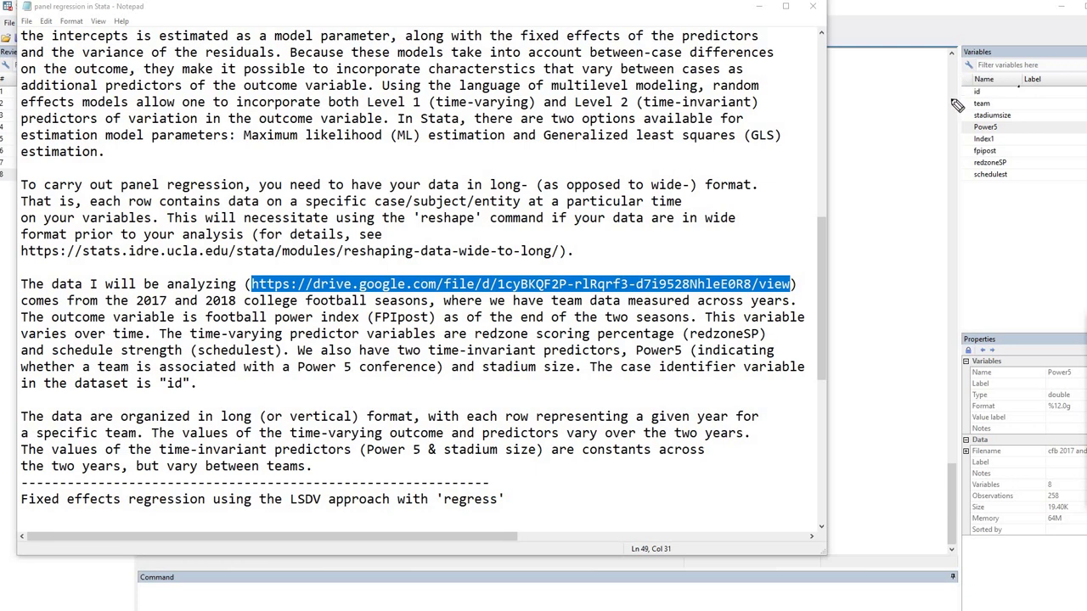
mouse_move(1017, 83)
left_mouse_down()
mouse_move(946, 148)
mouse_move(984, 195)
mouse_move(1034, 117)
left_mouse_up()
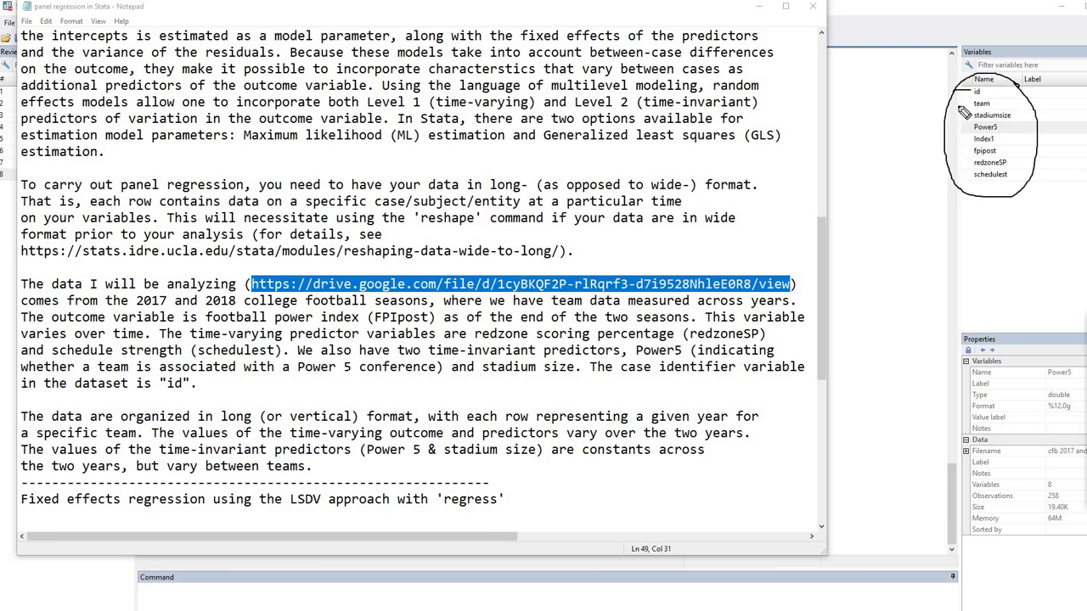
left_click_drag(952, 103, 965, 104)
mouse_move(953, 116)
left_mouse_down()
mouse_move(964, 114)
mouse_move(960, 127)
left_mouse_up()
mouse_move(952, 152)
left_mouse_down()
mouse_move(968, 152)
mouse_move(966, 163)
left_mouse_up()
key("Escape")
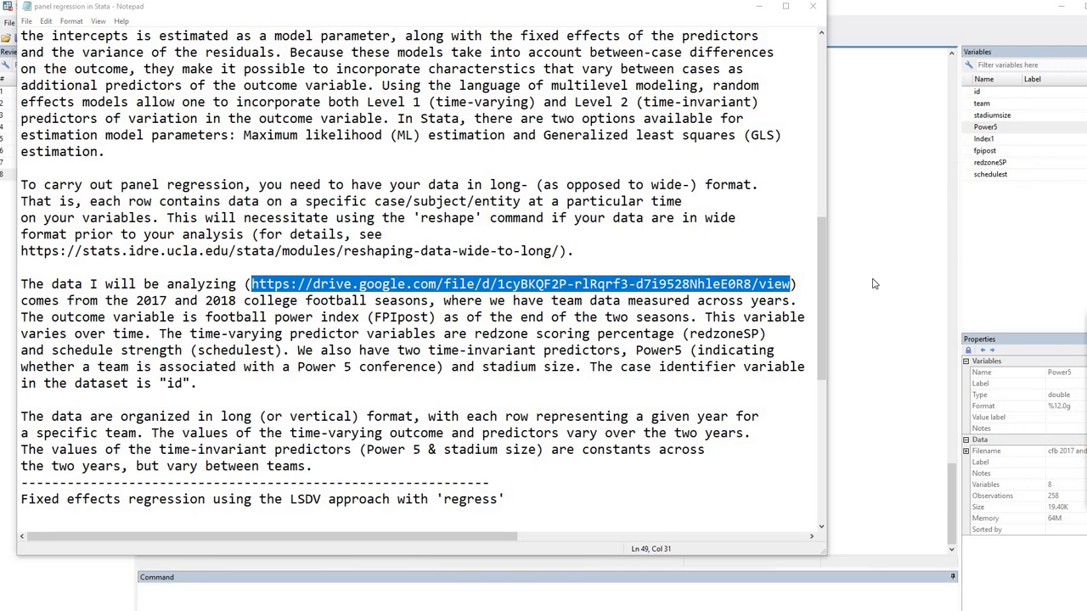
Switch to Stata and open the dataset in the Data Editor, declining the change to browse mode.
left_click(874, 284)
left_click(52, 23)
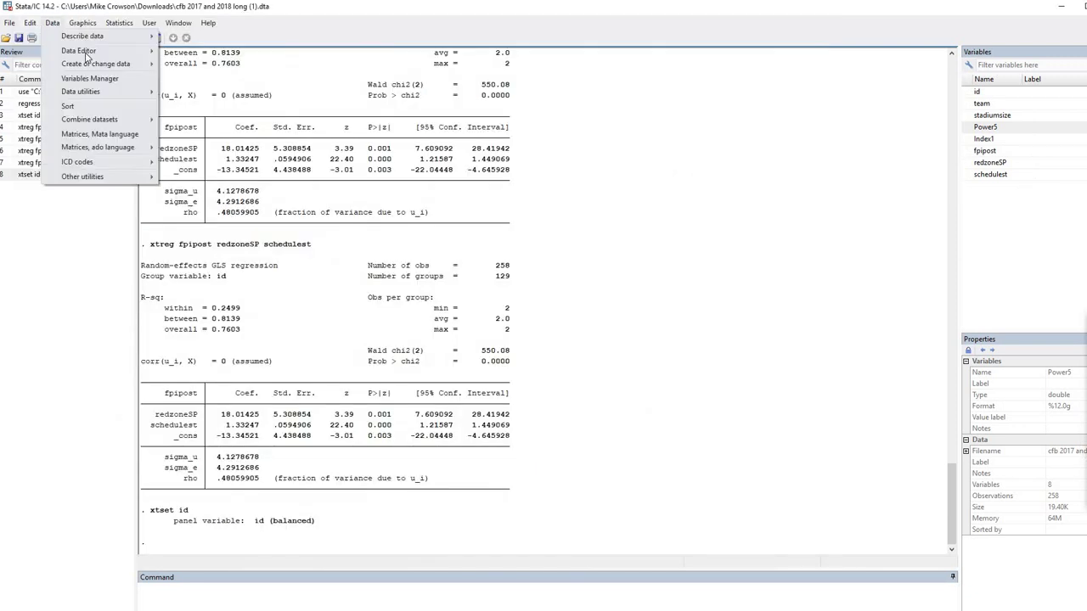
mouse_move(93, 56)
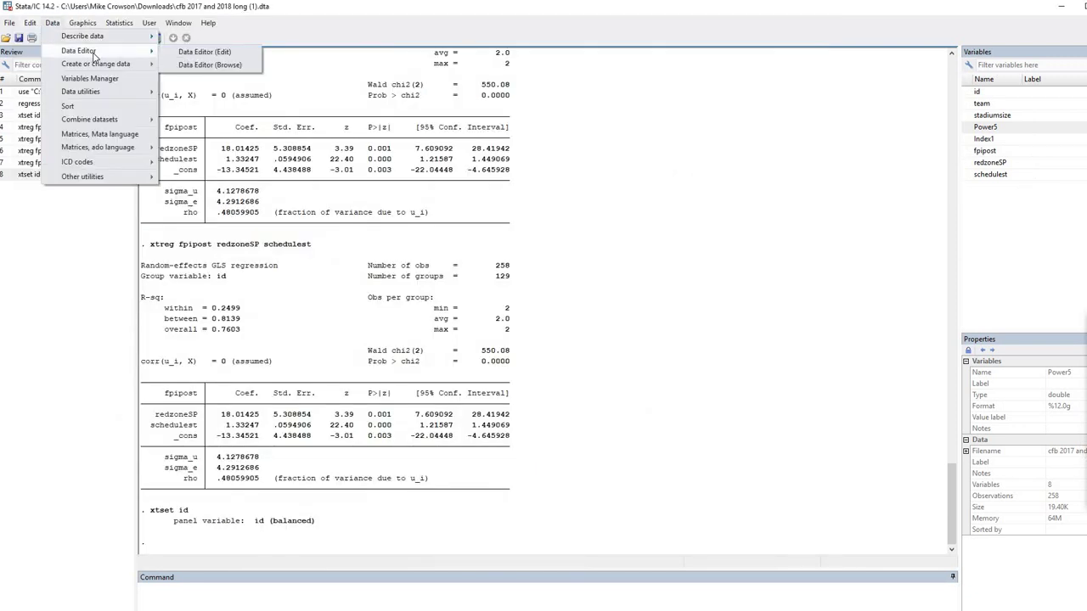
left_click(202, 64)
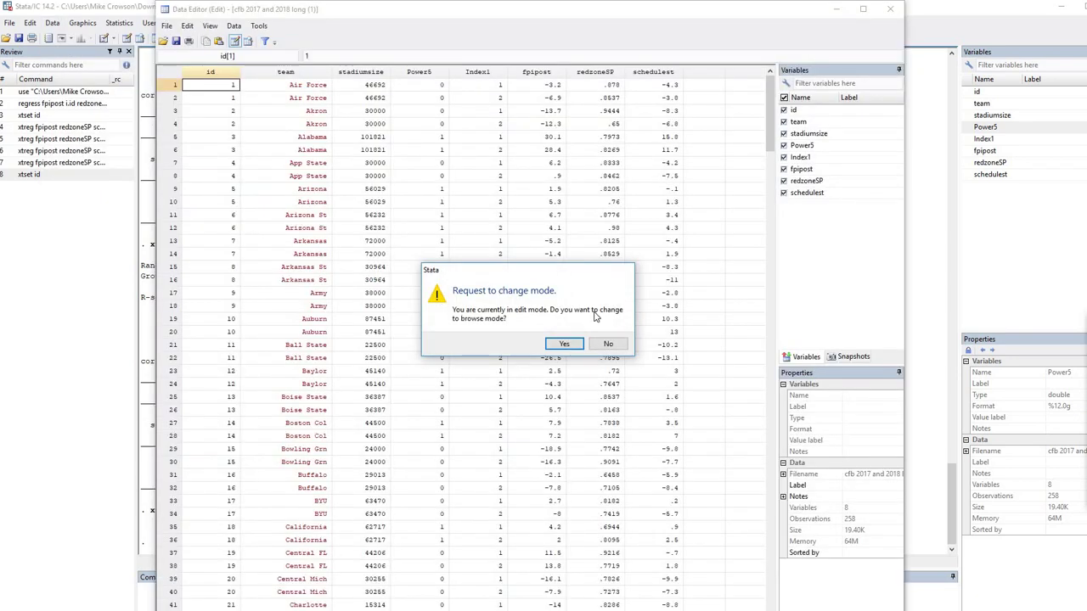
left_click(599, 343)
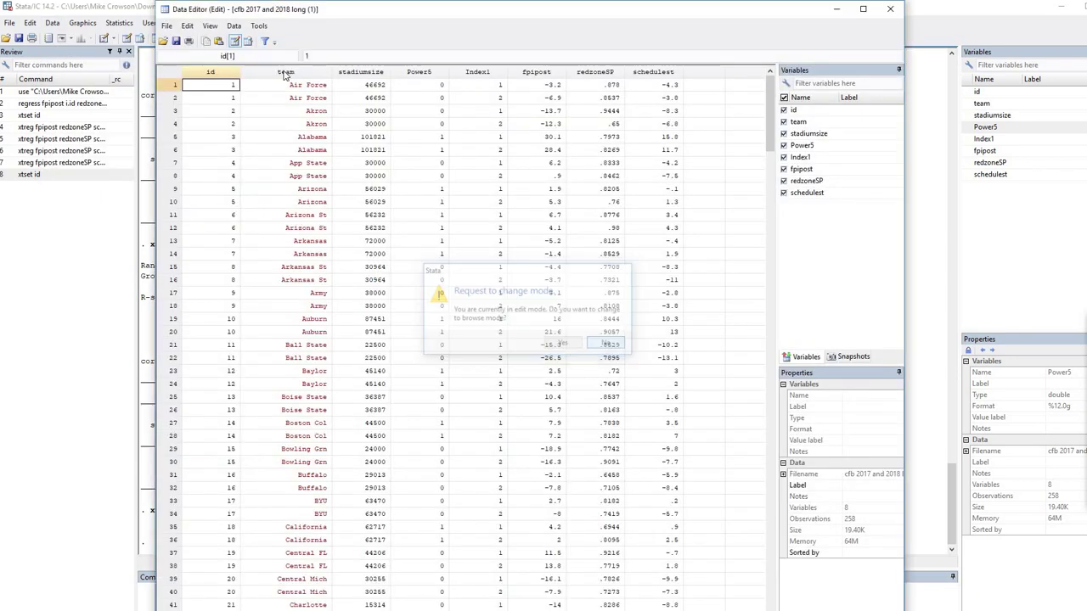
Examine the id and team columns and the paired rows for Air Force, Akron, Alabama and App State.
left_click(210, 73)
left_click(272, 73)
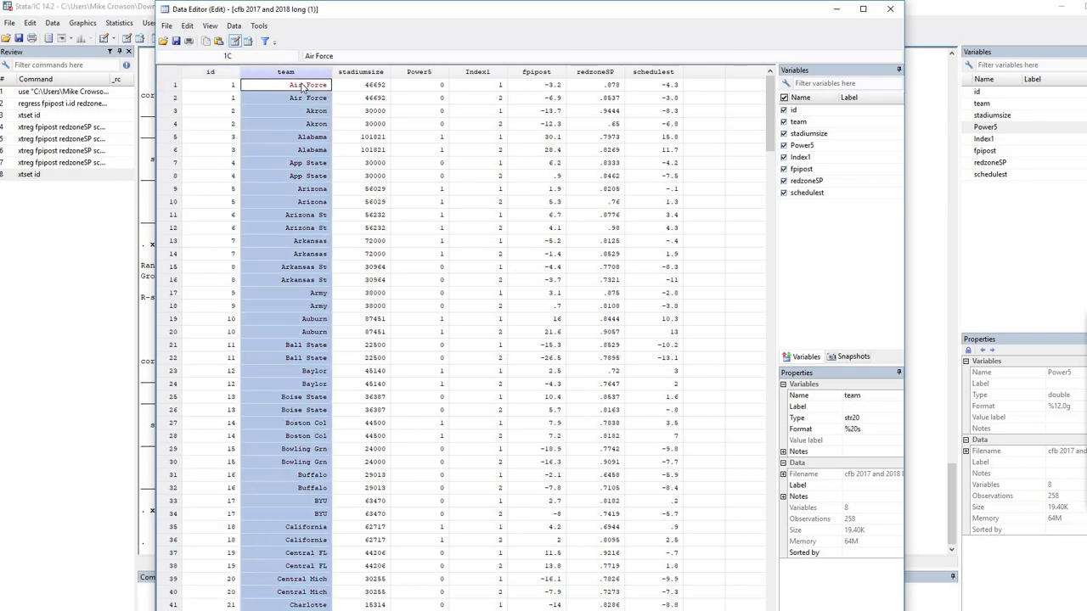
left_click_drag(304, 88, 310, 137)
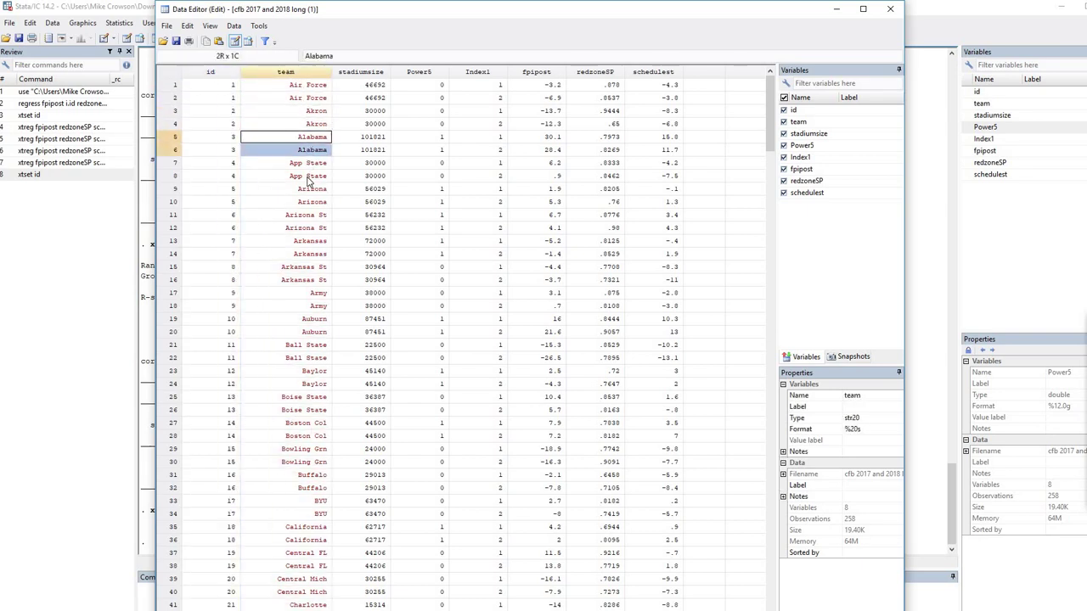
left_click_drag(311, 176, 310, 163)
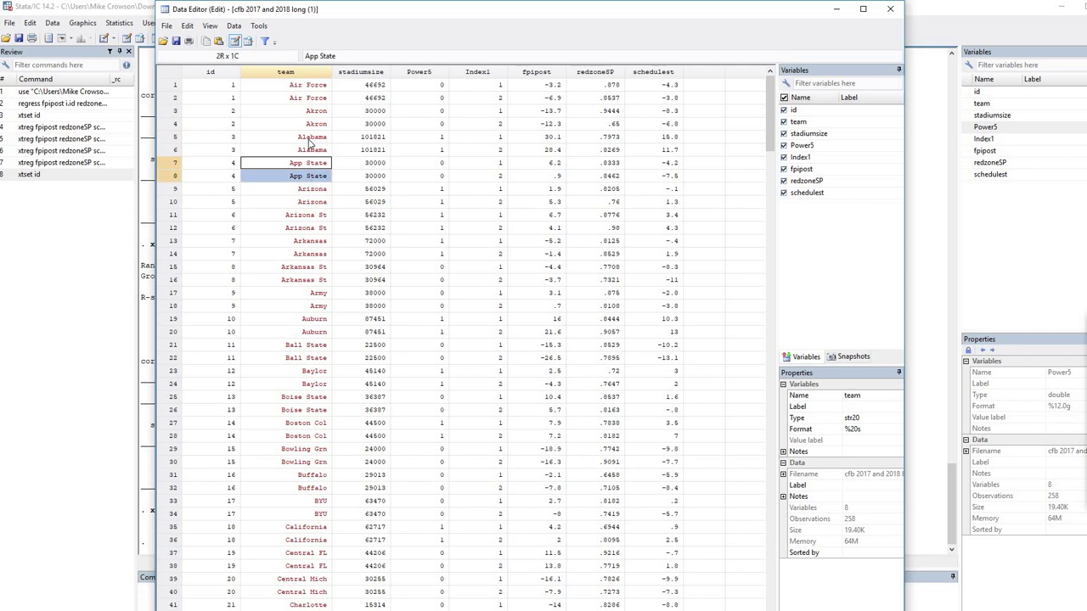
left_click(175, 85)
left_click(174, 99)
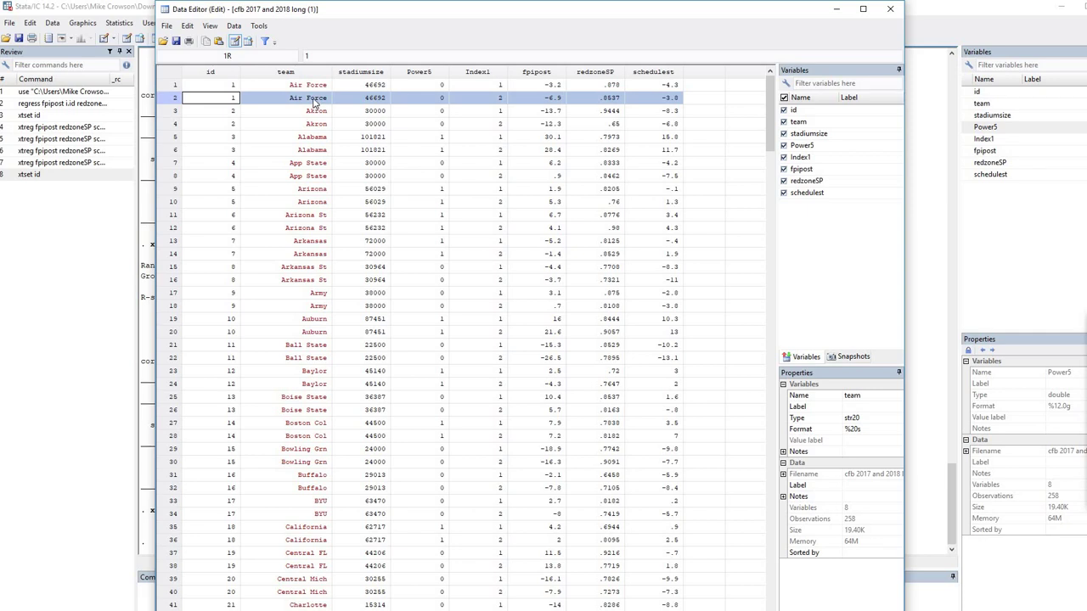
left_click(173, 88)
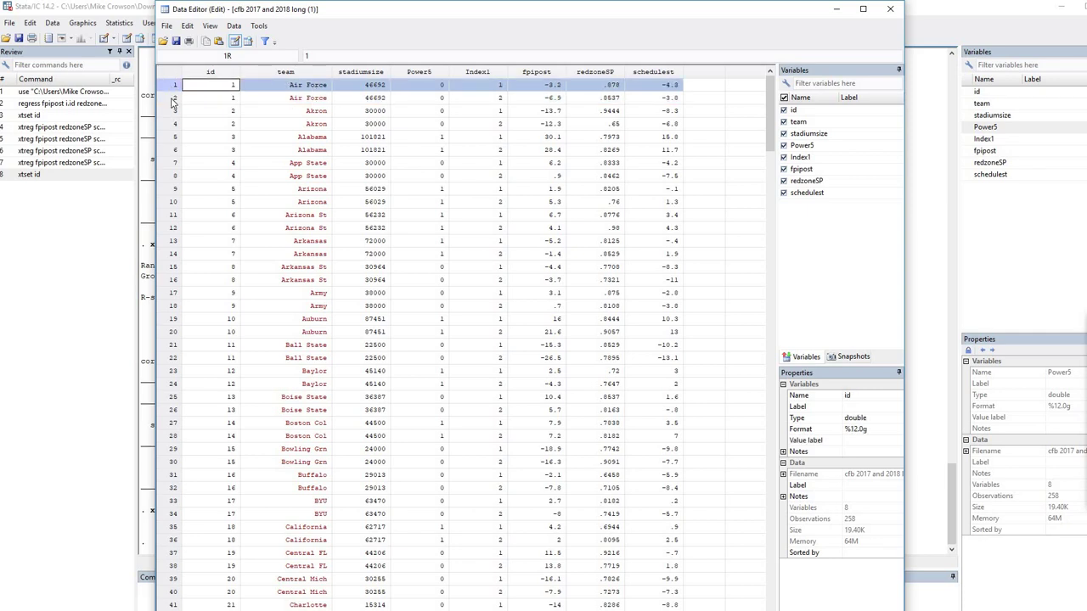
left_click(174, 100)
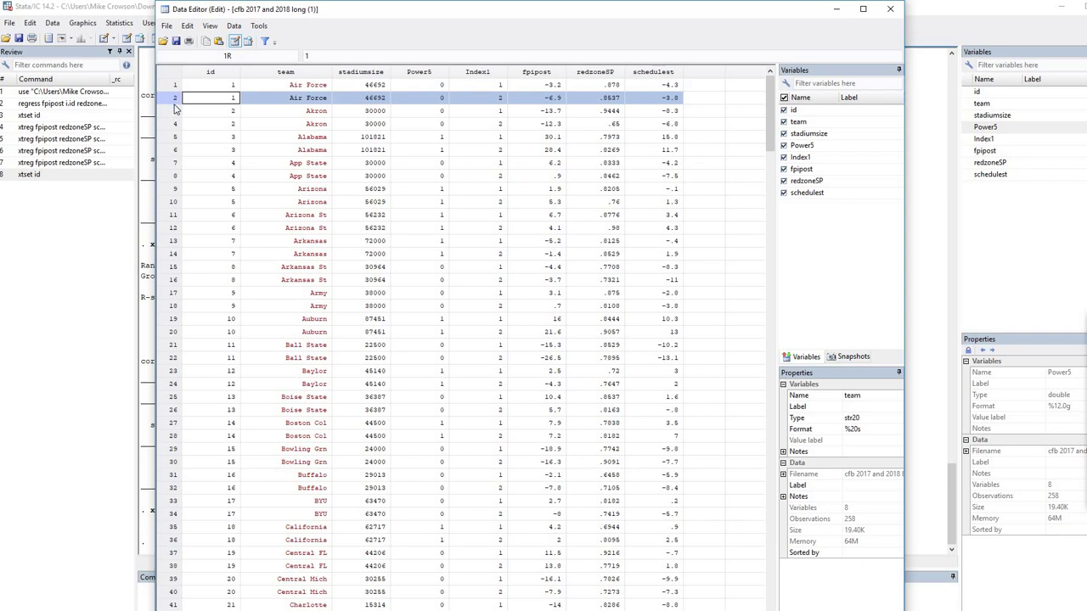
left_click(174, 111)
left_click(175, 125)
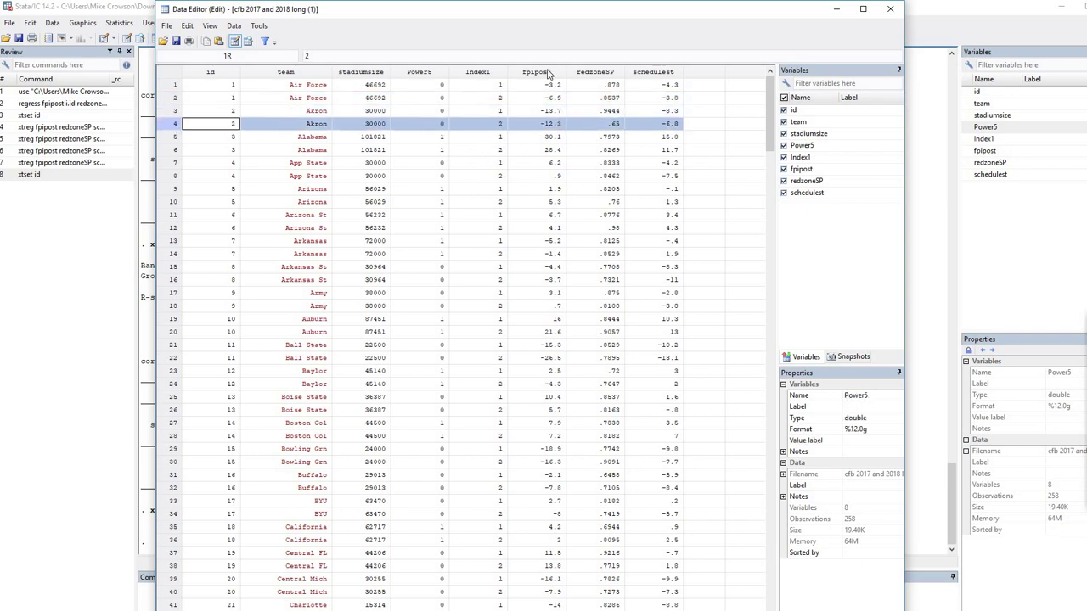
left_click_drag(229, 85, 228, 100)
Examine how fpipost, redzoneSP and schedulest vary between each team's two yearly rows.
left_click(537, 72)
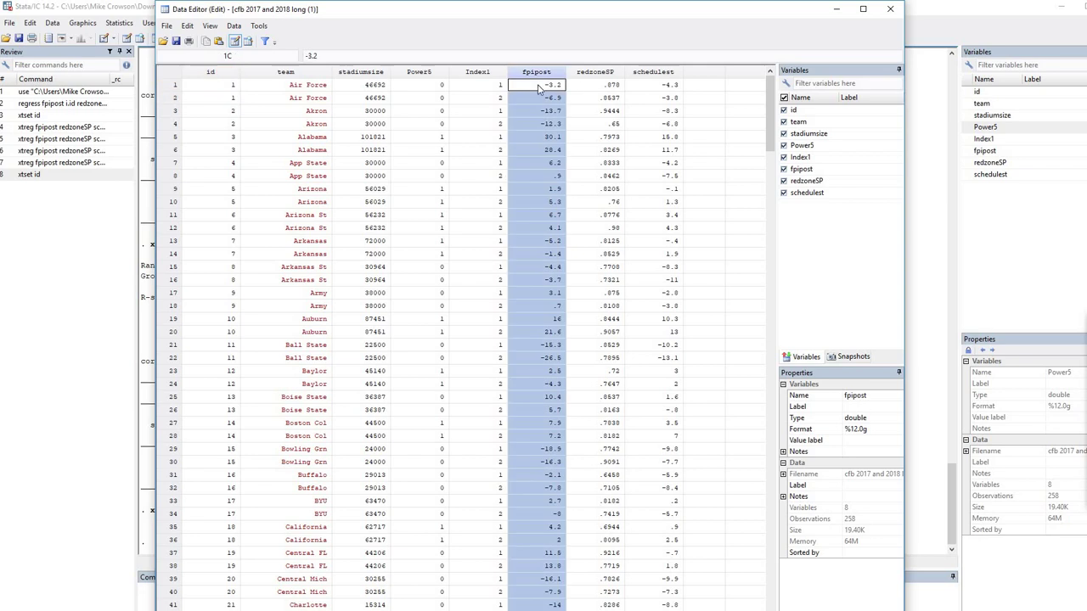
left_click_drag(548, 88, 548, 149)
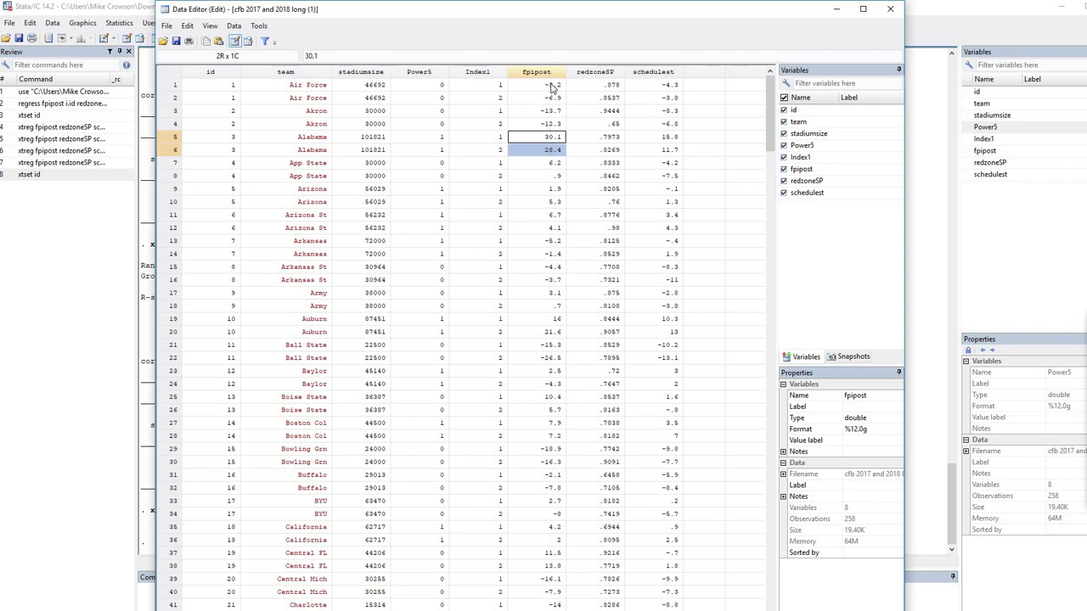
left_click_drag(548, 85, 547, 98)
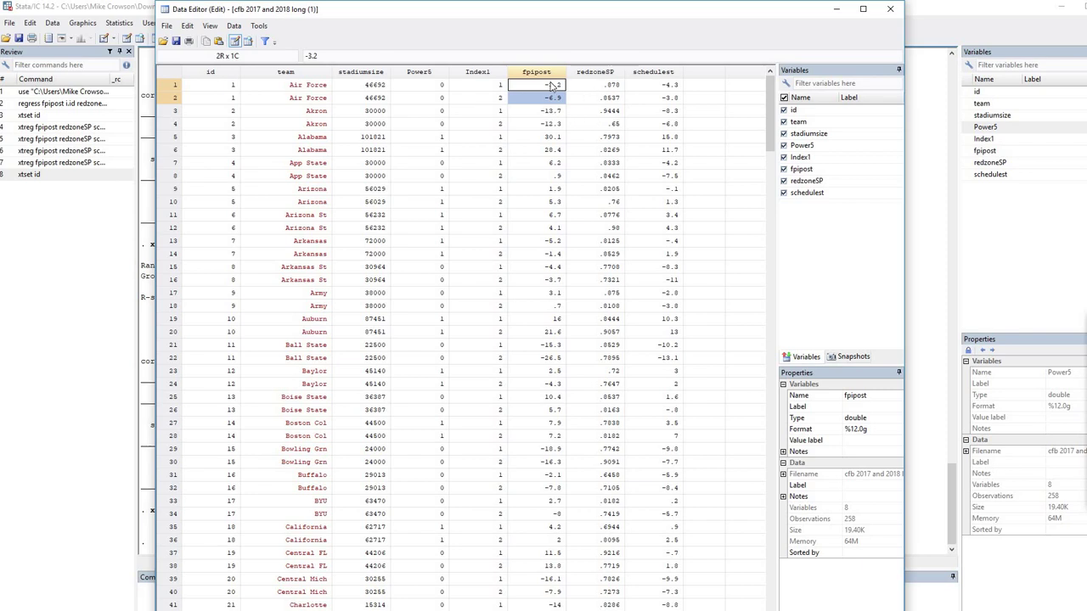
left_click(542, 73)
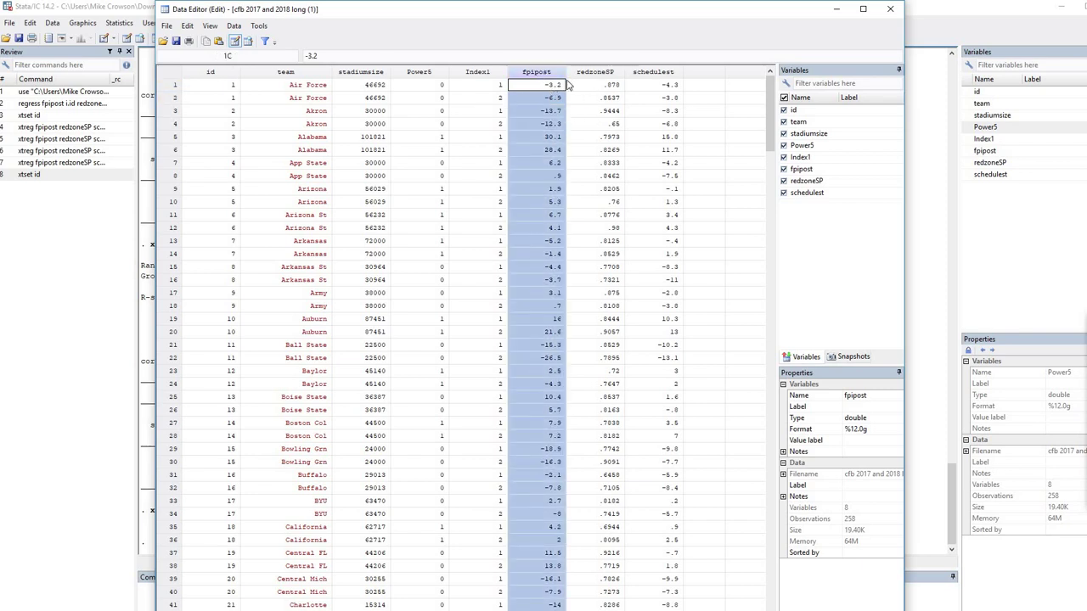
left_click(605, 73)
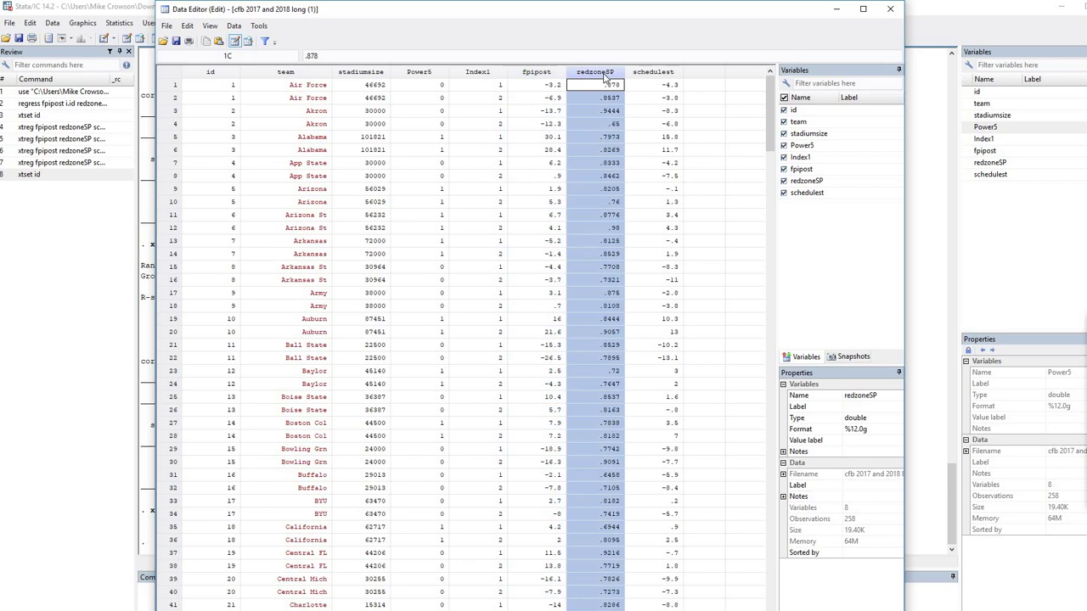
left_click_drag(612, 86, 609, 124)
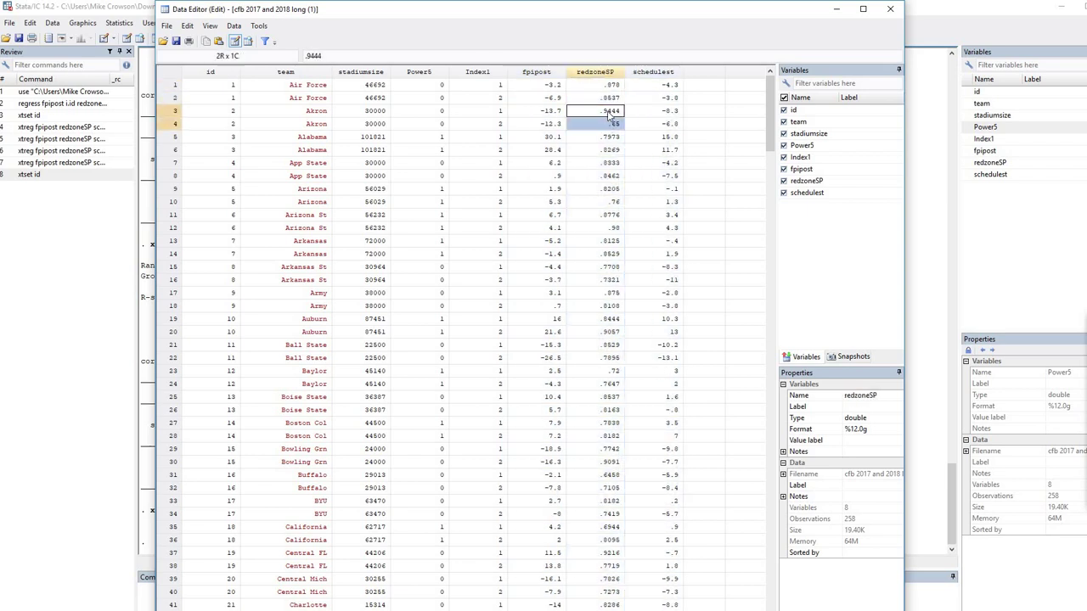
left_click(604, 74)
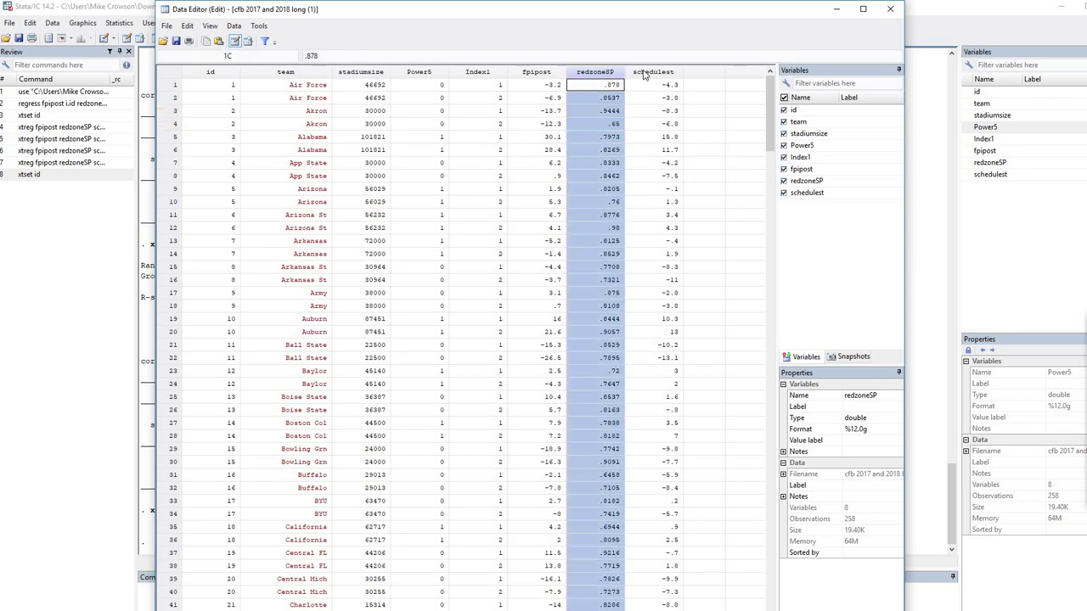
left_click(644, 75)
left_click(619, 76)
Compare the time-invariant Power5 and stadiumsize values across each team's two yearly rows.
left_click(428, 74)
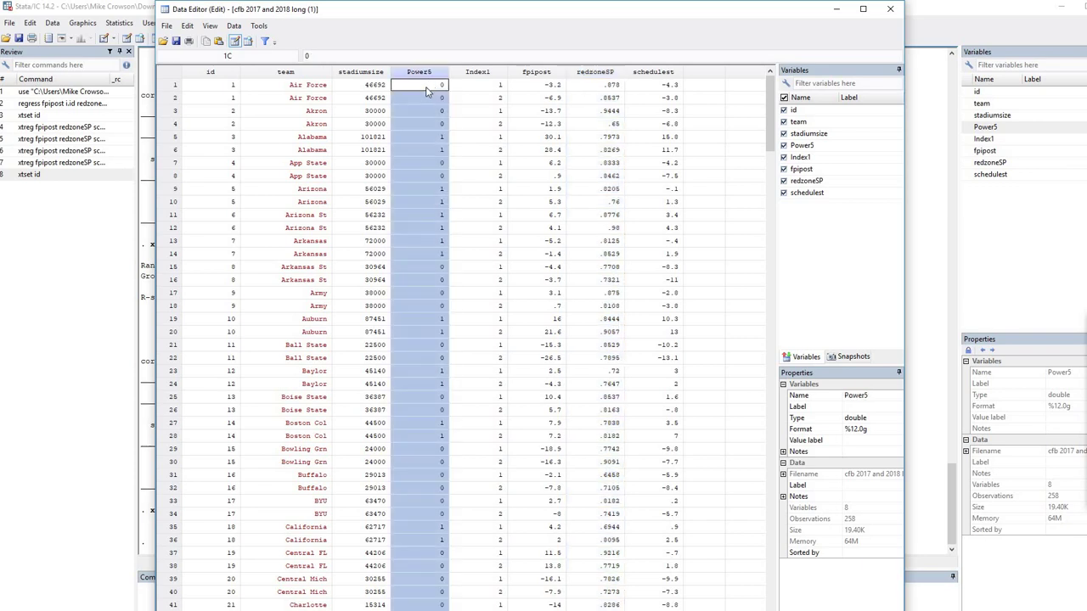
left_click(428, 99, "shift")
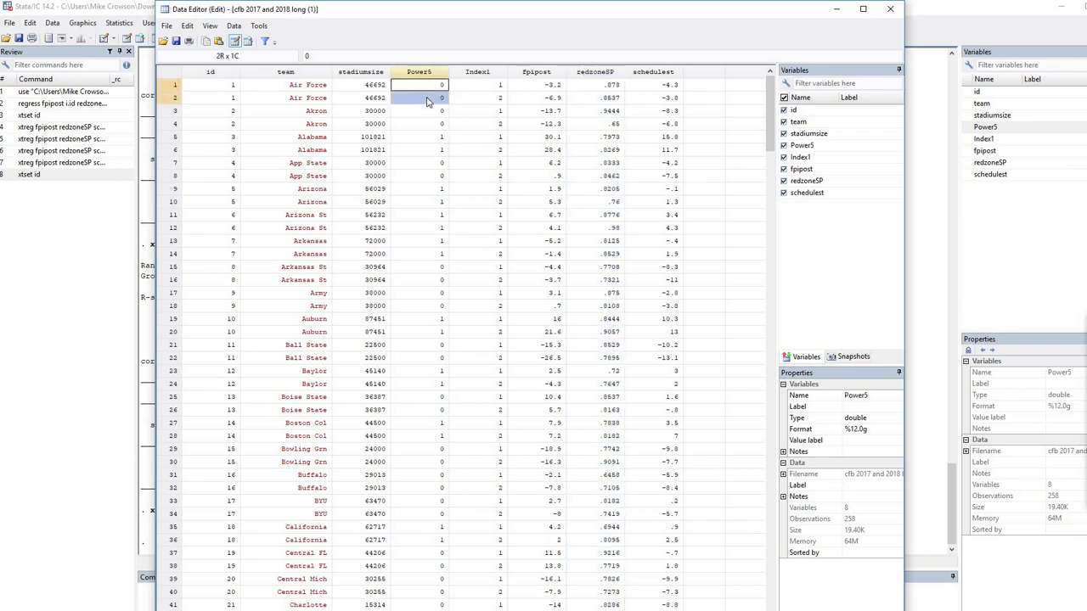
left_click_drag(442, 111, 442, 125)
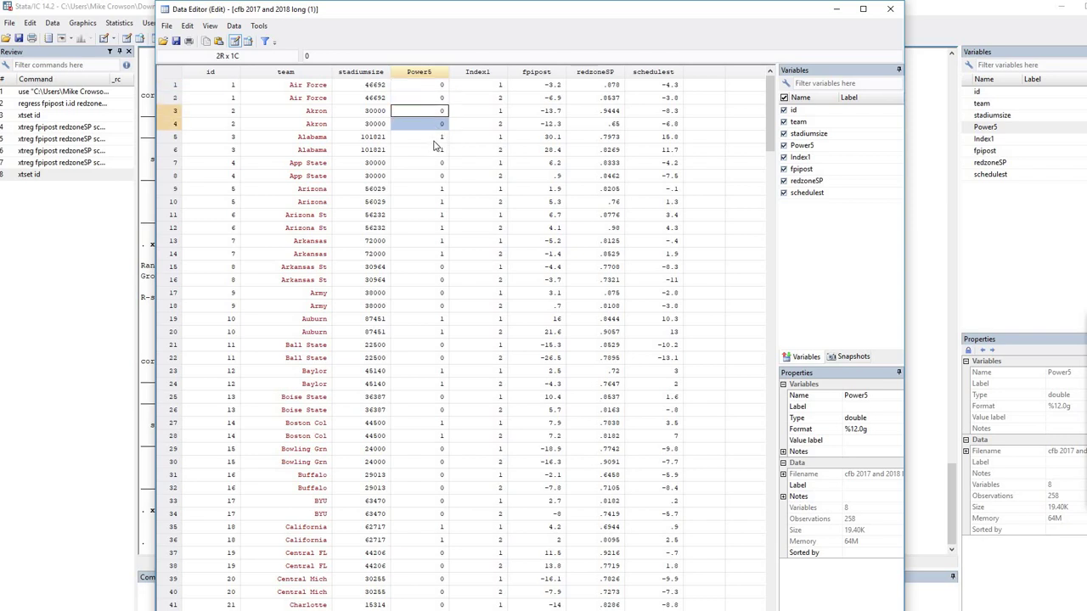
left_click_drag(434, 141, 439, 180)
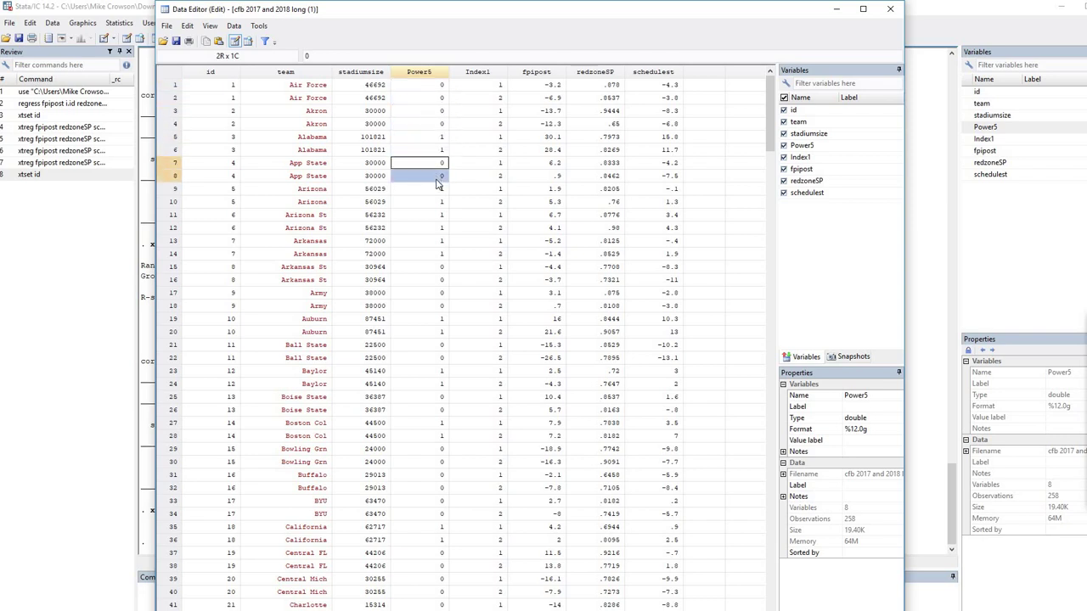
left_click(371, 72)
left_click(370, 86)
left_click_drag(374, 101, 376, 127)
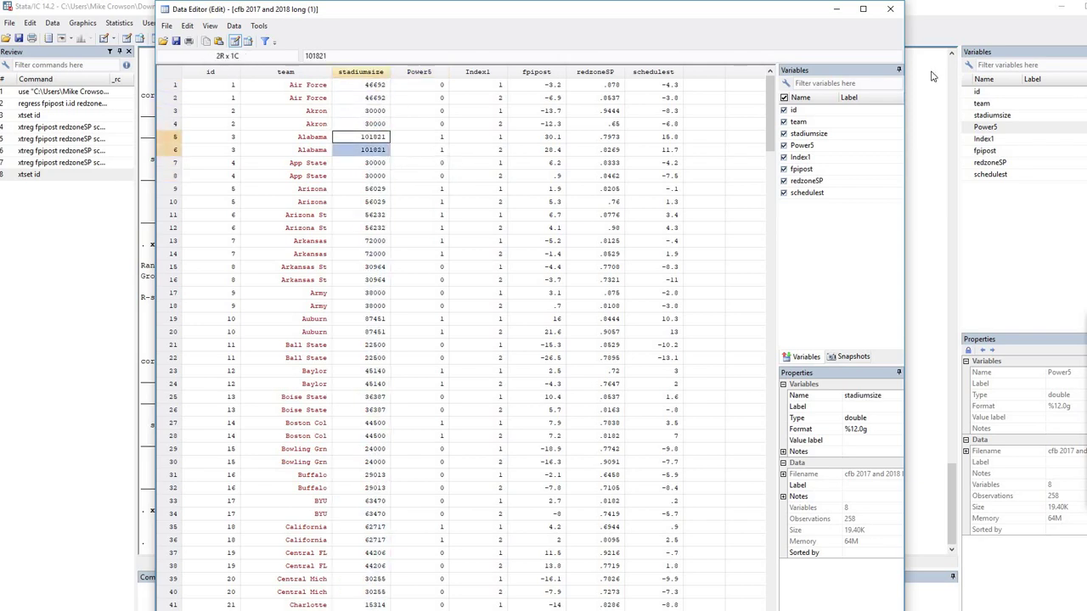
Close the Data Editor and return to the panel regression notes in Notepad.
left_click(431, 151)
key("alt+F4")
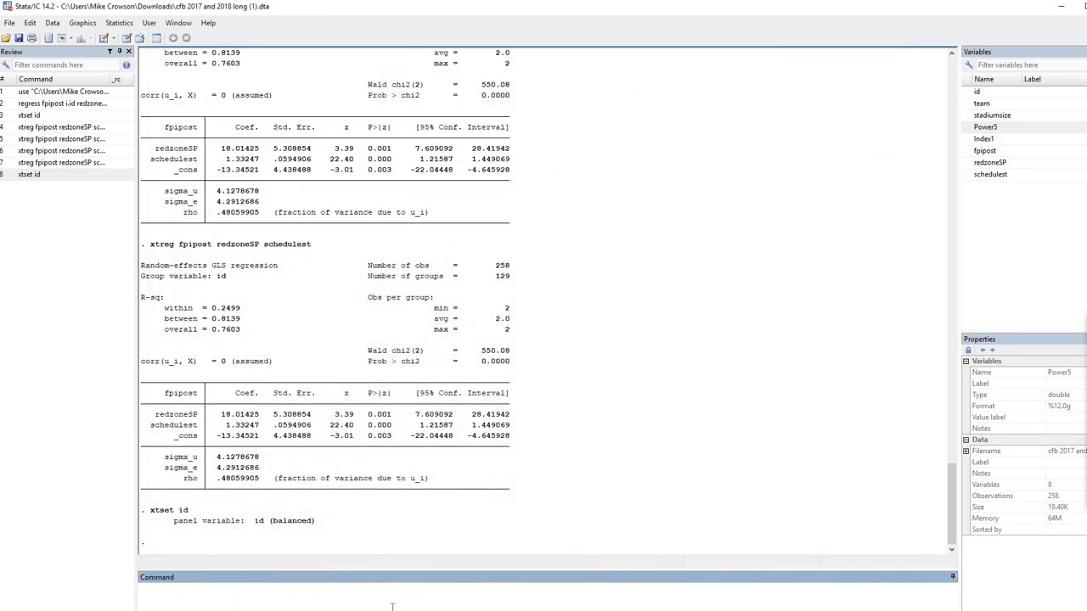
key("alt+Tab")
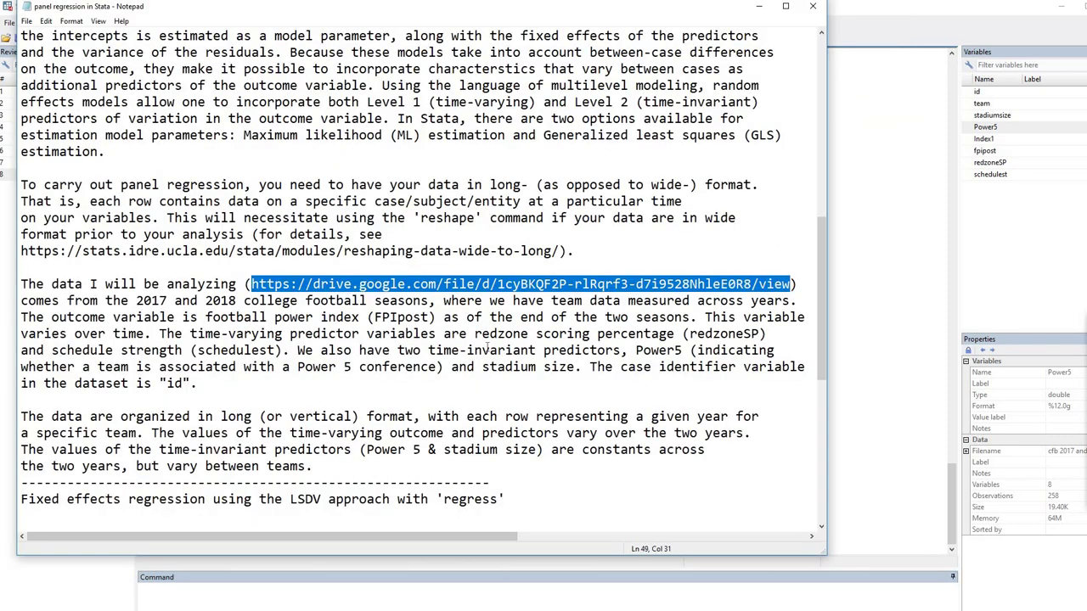
Review the LSDV command in the notes, covering the outcome fpipost, the predictors redzoneSP and schedulest, and the i.id term.
scroll(480, 350, "down", 5)
scroll(486, 347, "down", 3)
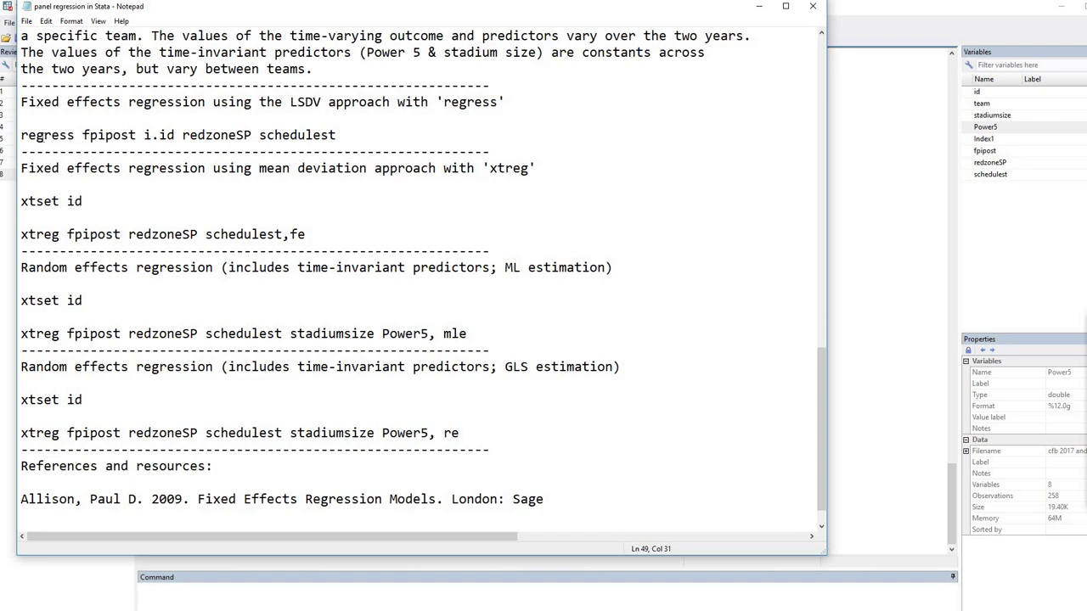
left_click_drag(21, 135, 136, 142)
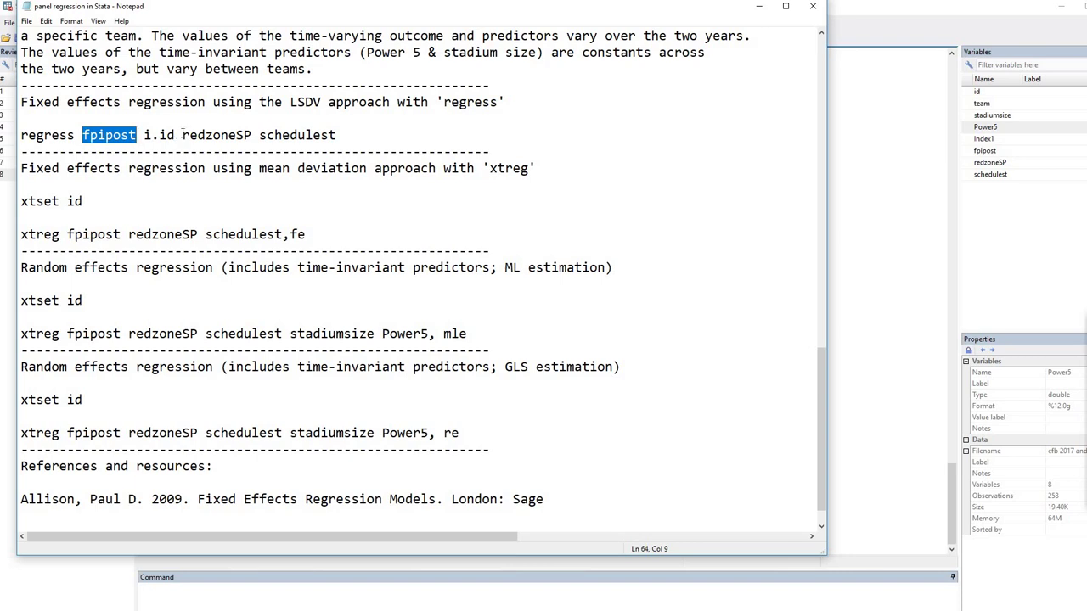
left_click_drag(183, 135, 336, 151)
left_click(336, 135)
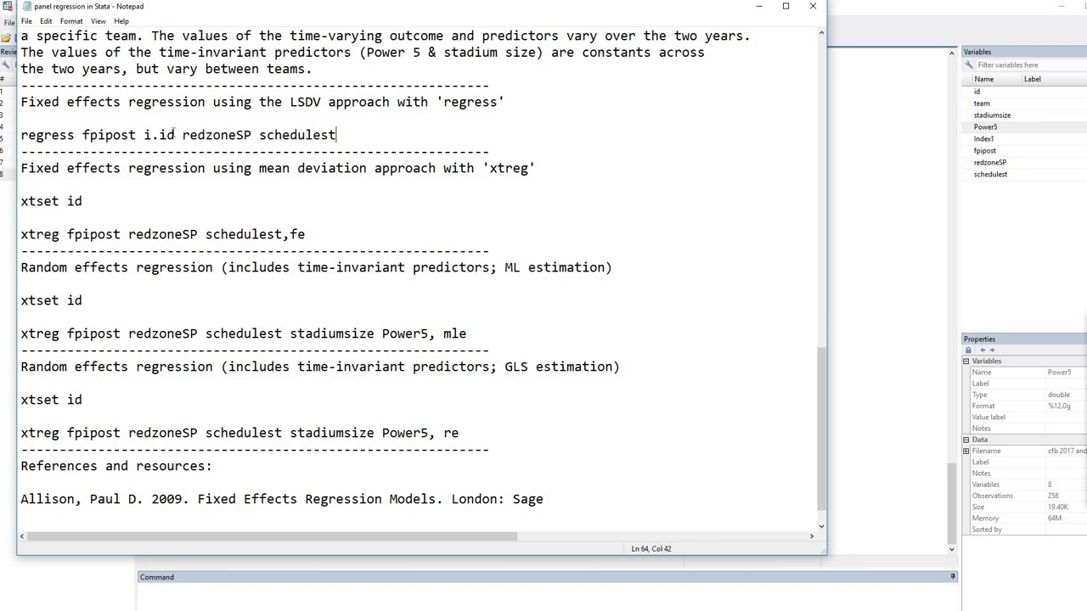
left_click_drag(174, 135, 143, 135)
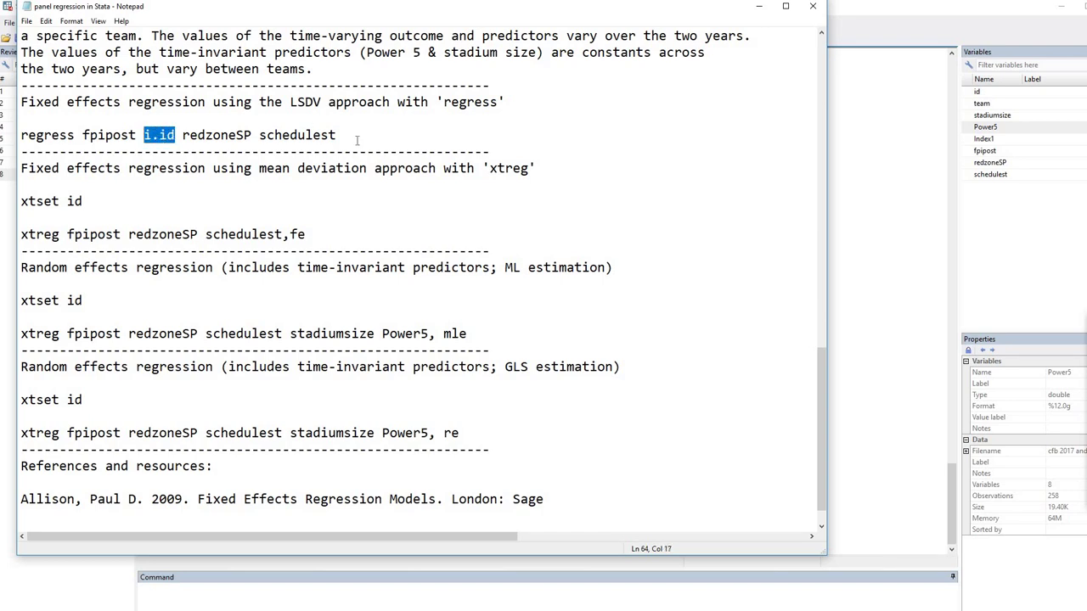
Run "regress fpipost i.id redzoneSP schedulest" from the notes in Stata and display its complete output.
left_click_drag(343, 135, 19, 129)
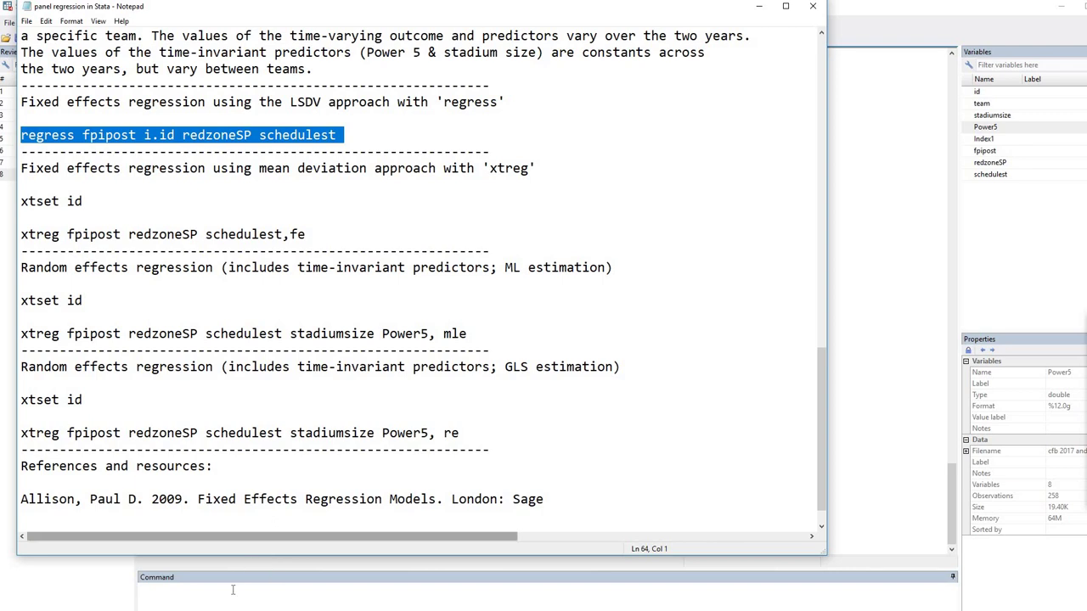
left_click(187, 588)
type("regress fpipost i.id redzoneSP schedulest")
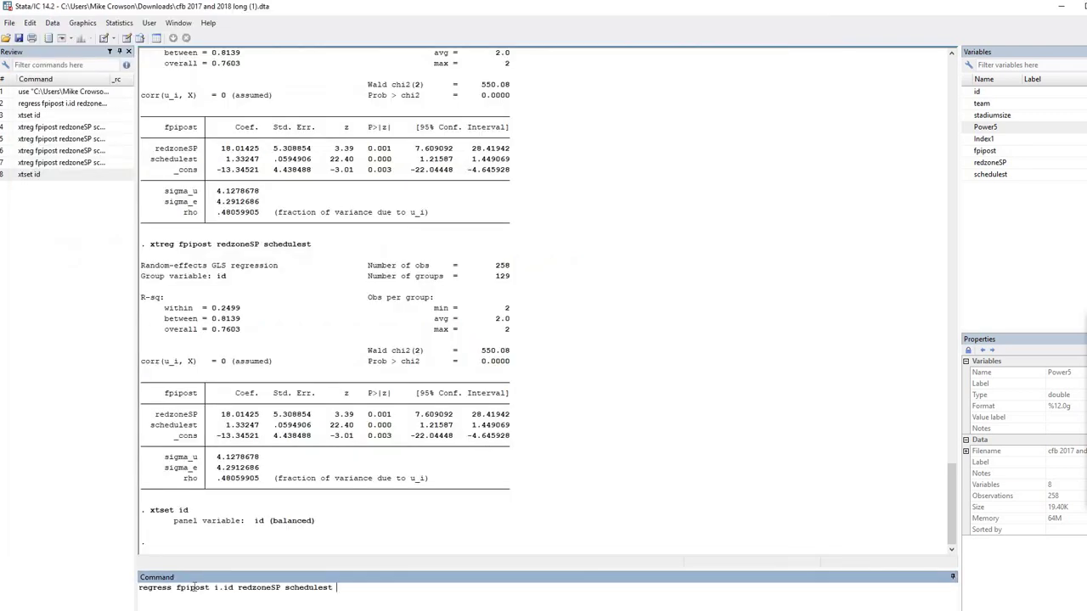
key("Return")
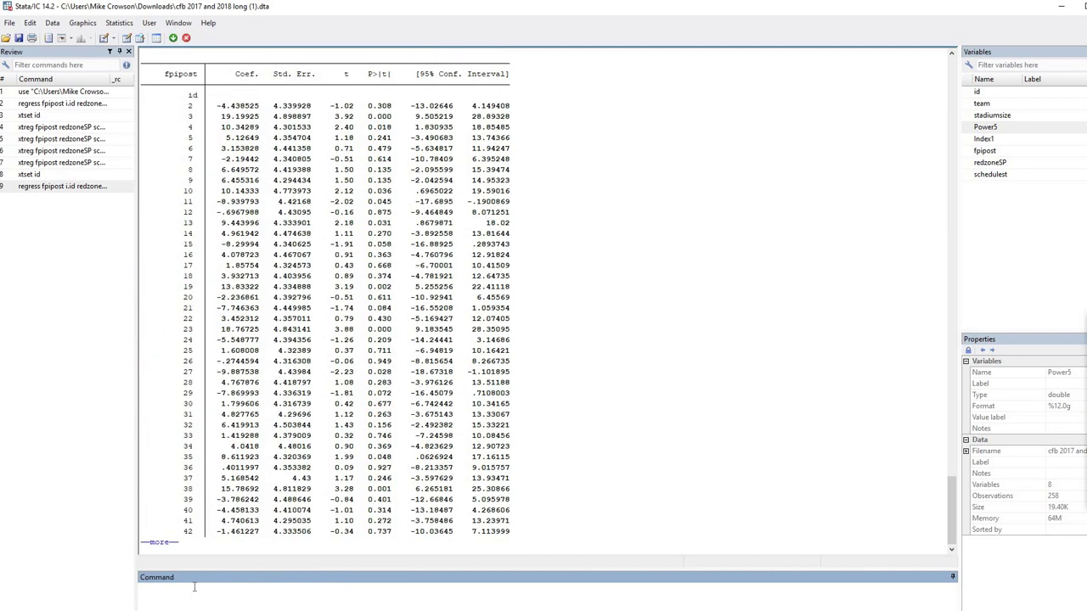
left_click(167, 548)
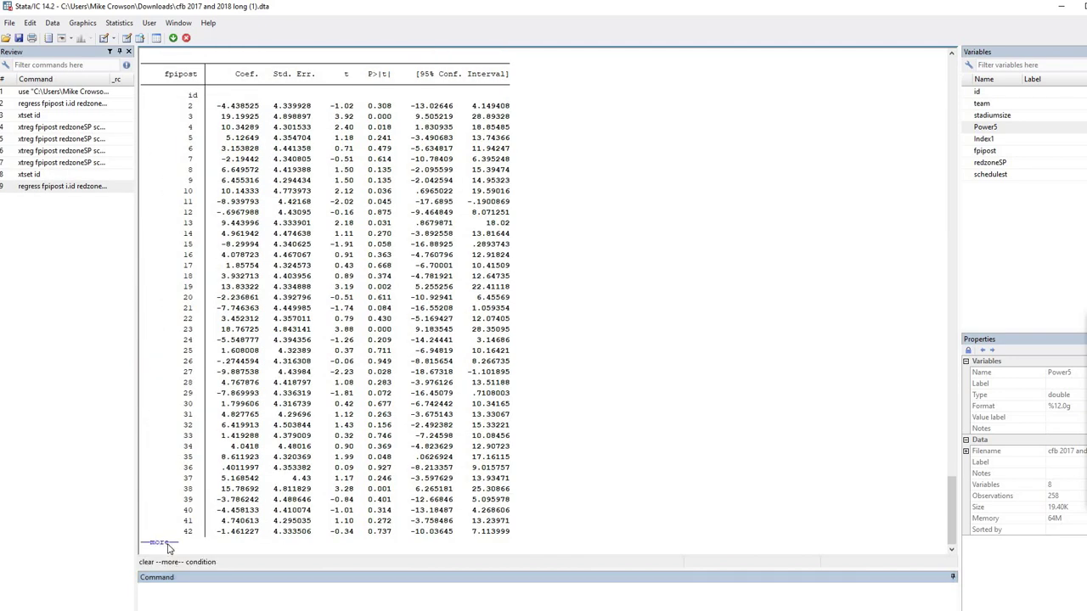
left_click(168, 548)
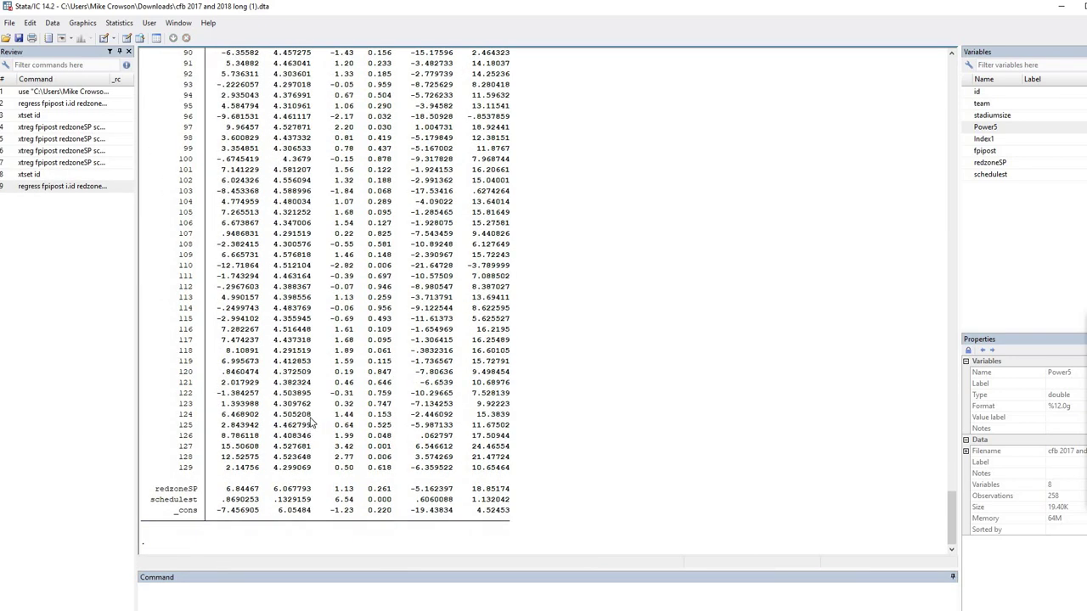
Examine the coefficients of the id dummy variables in the LSDV regression output.
scroll(313, 422, "up", 20)
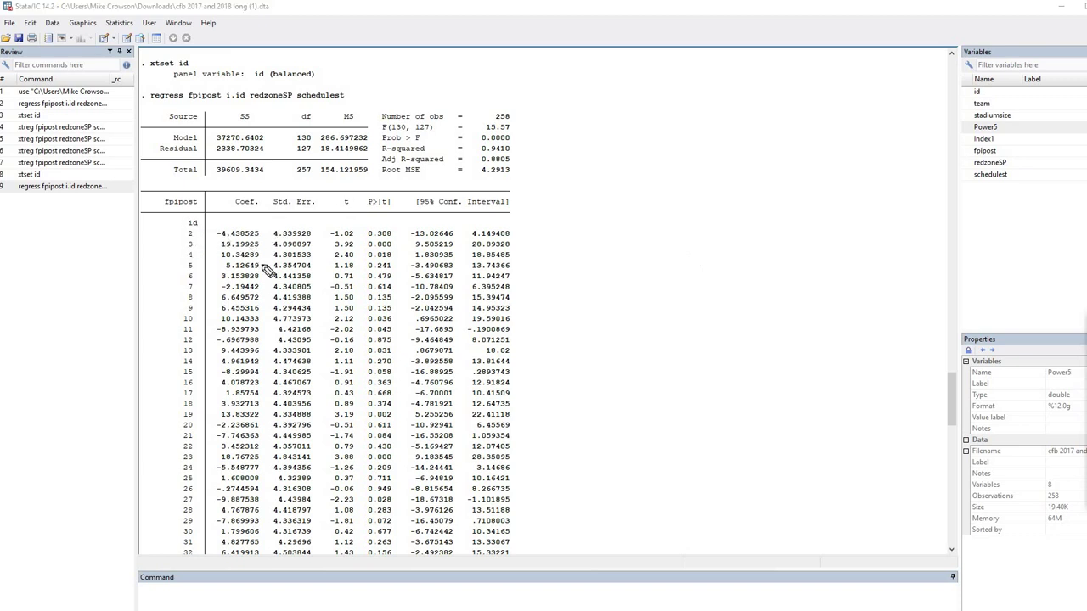
left_click_drag(262, 244, 262, 319)
scroll(719, 354, "down", 15)
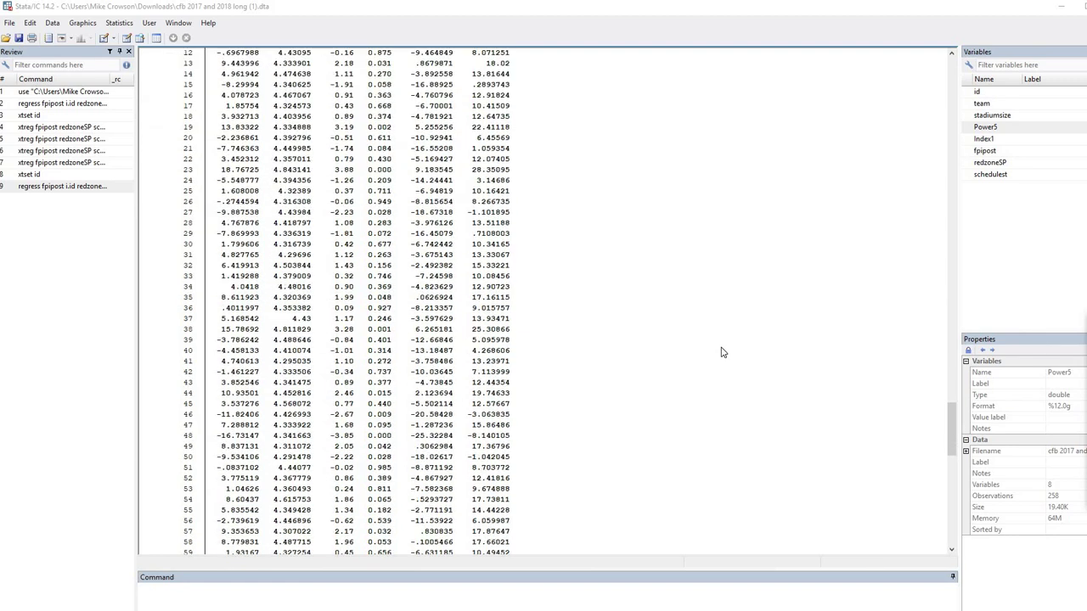
Examine the coefficients, standard errors, t statistics and p-values for redzoneSP and schedulest in the LSDV output.
scroll(723, 346, "down", 20)
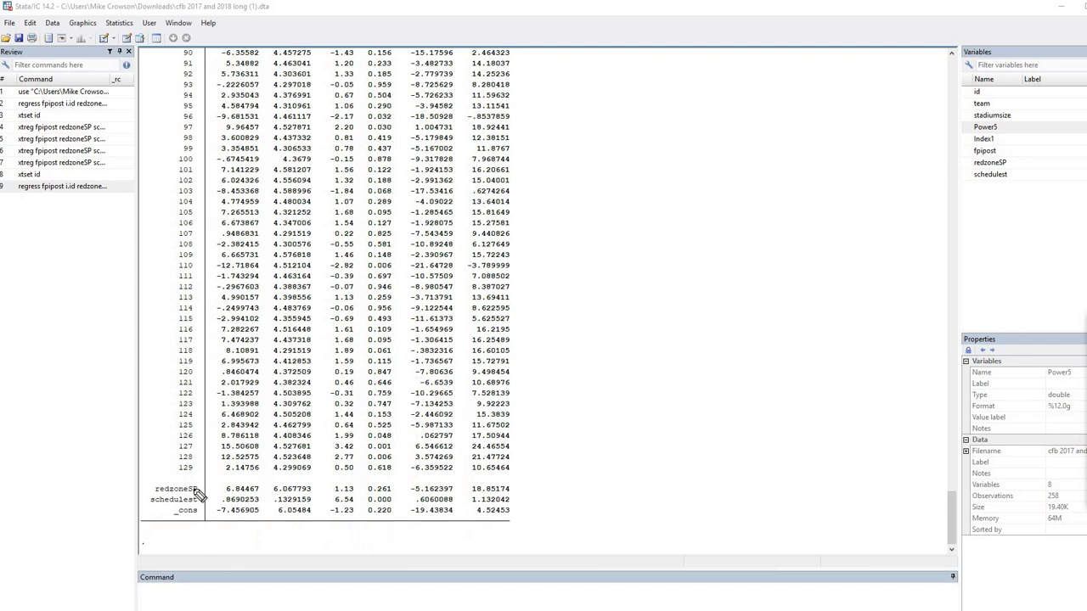
mouse_move(252, 495)
left_mouse_down()
mouse_move(293, 508)
mouse_move(275, 498)
mouse_move(293, 497)
mouse_move(284, 510)
mouse_move(350, 495)
mouse_move(339, 507)
mouse_move(391, 492)
left_mouse_up()
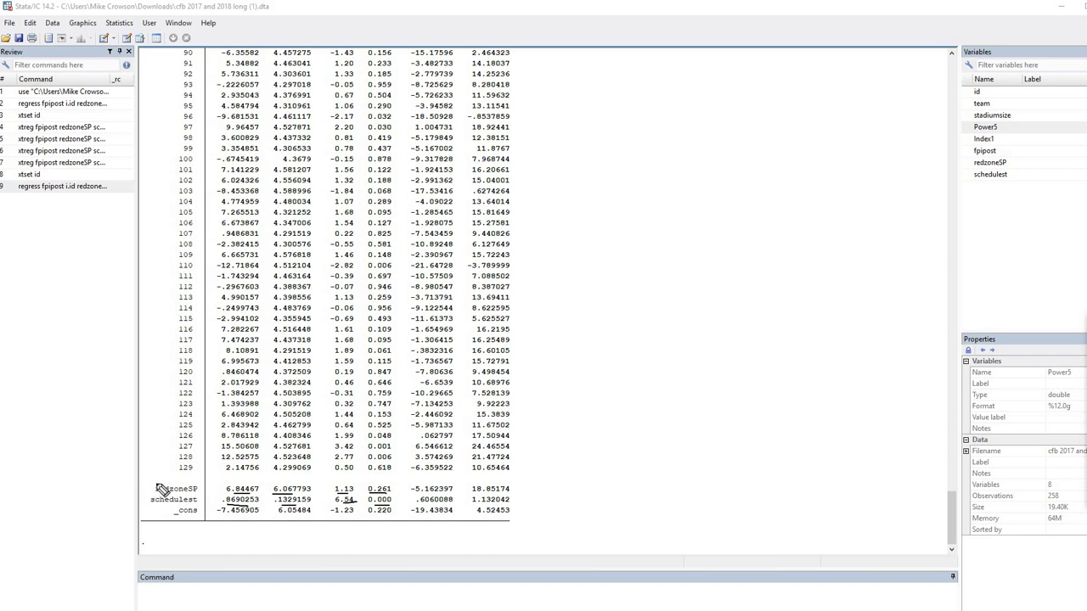
mouse_move(159, 489)
left_mouse_down()
mouse_move(164, 515)
mouse_move(195, 494)
left_mouse_up()
key("Escape")
Check the R-squared, adjusted R-squared and F test in the LSDV model summary.
scroll(645, 353, "up", 20)
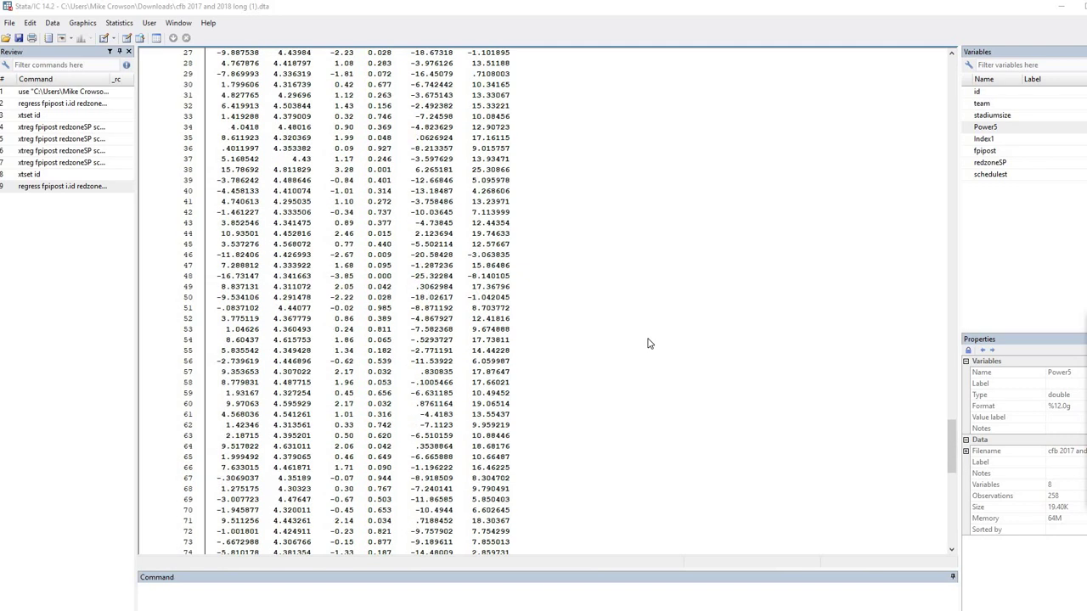
scroll(647, 343, "up", 15)
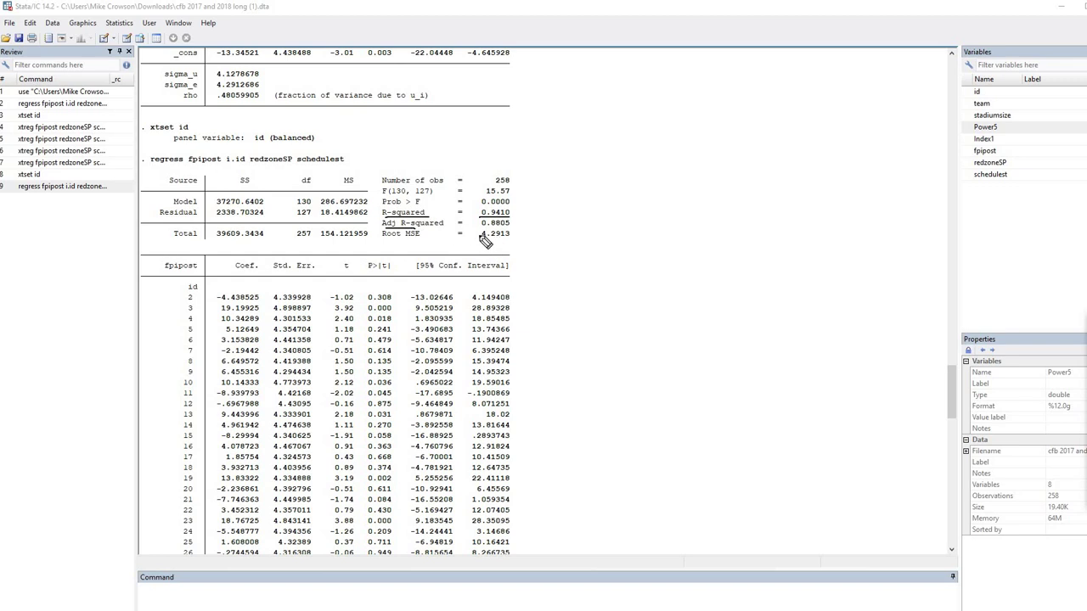
left_click_drag(481, 230, 510, 230)
left_click_drag(523, 188, 522, 209)
scroll(455, 480, "down", 10)
scroll(456, 480, "down", 20)
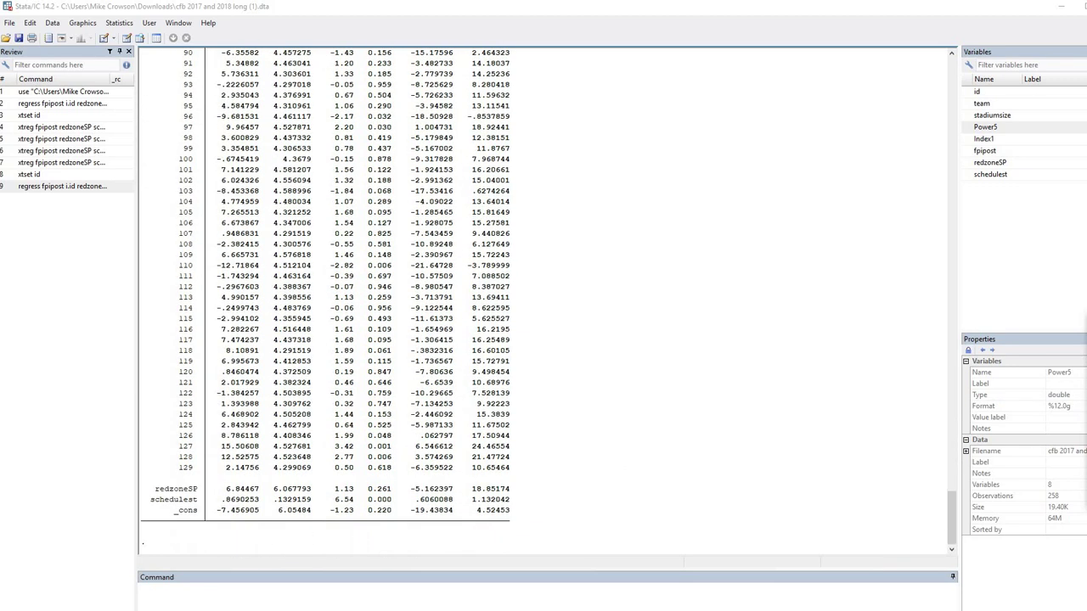
Switch to the Notepad notes and review the mean deviation approach with xtreg and the "xtset id" command.
key("alt+Tab")
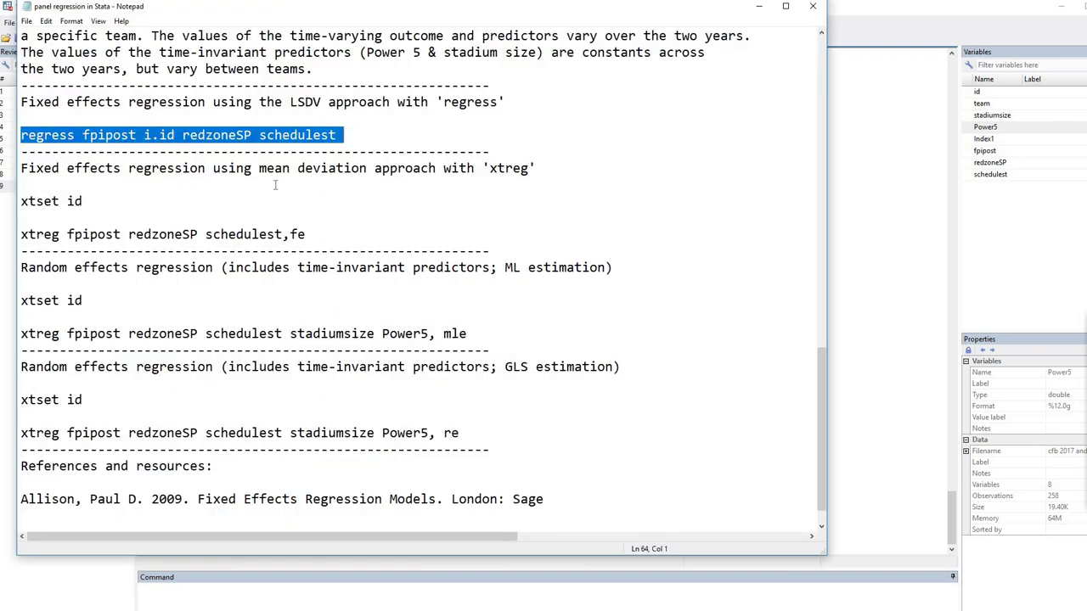
left_click_drag(259, 167, 366, 167)
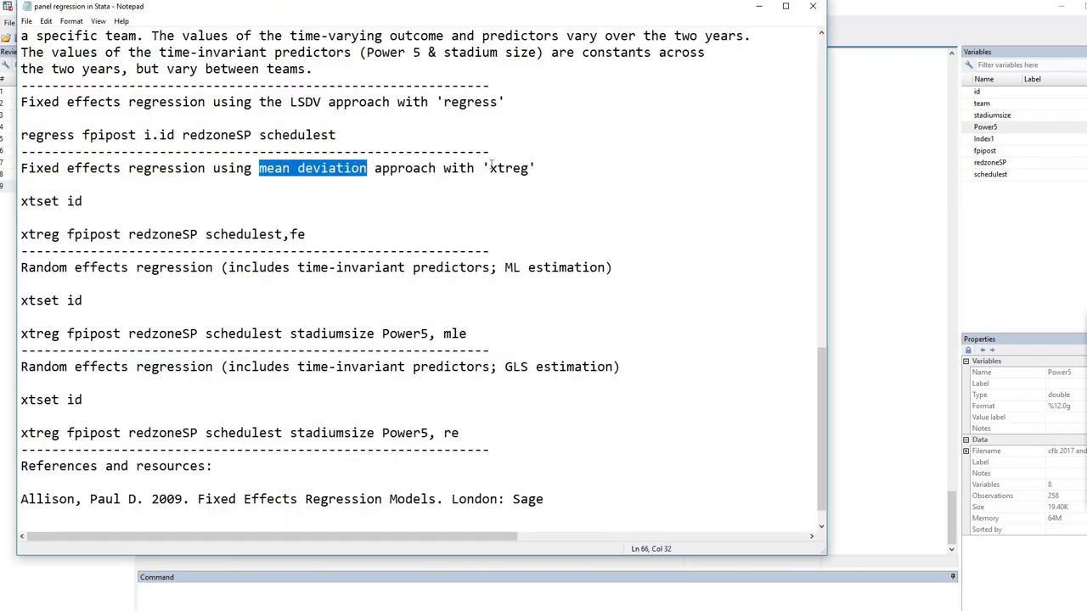
left_click_drag(529, 168, 489, 170)
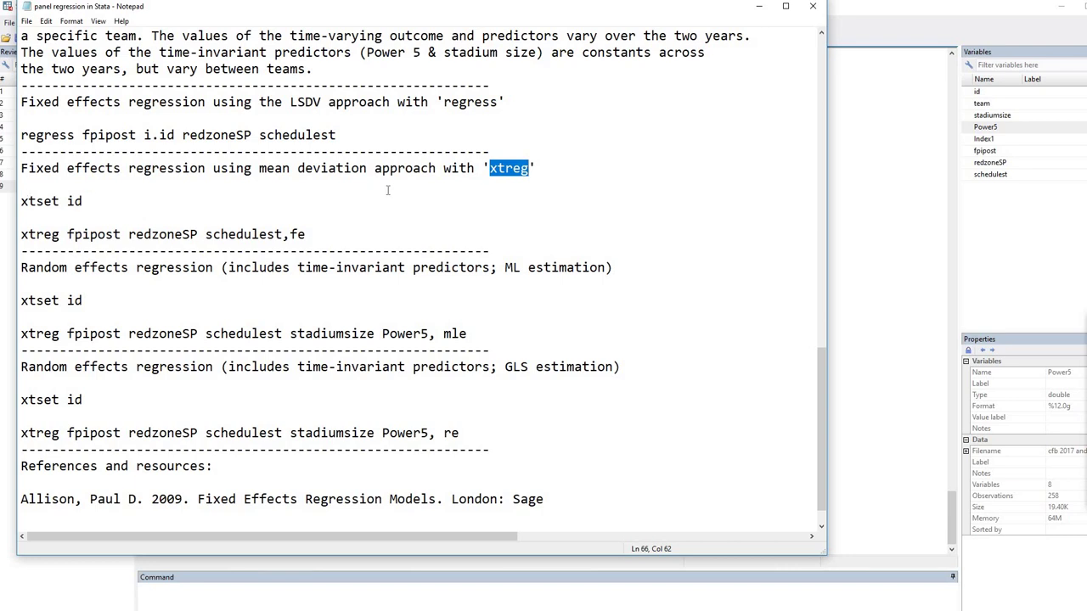
left_click_drag(59, 201, 20, 202)
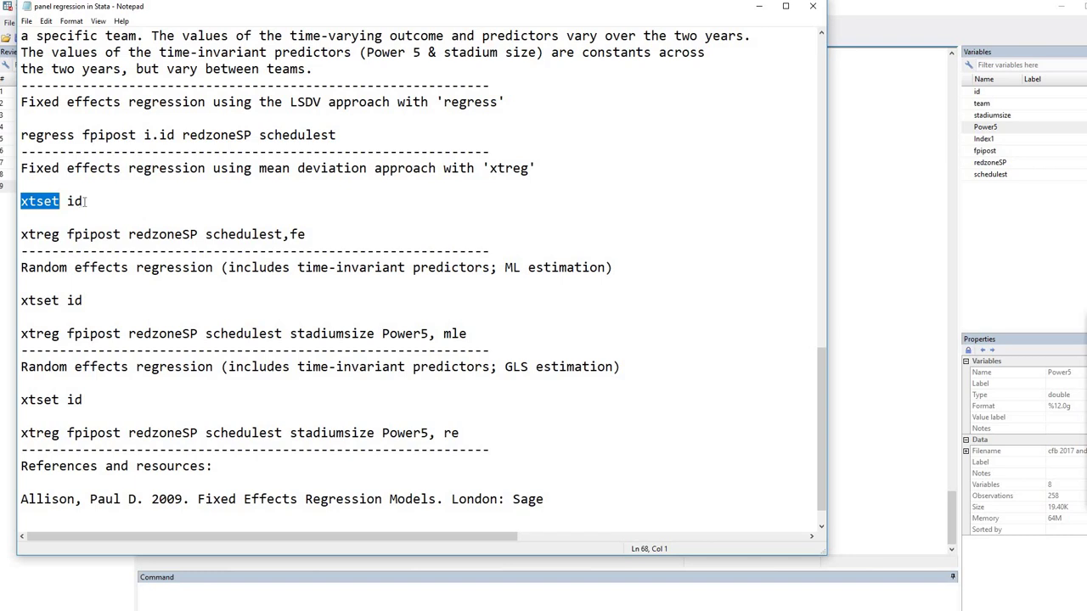
left_click_drag(82, 202, 67, 201)
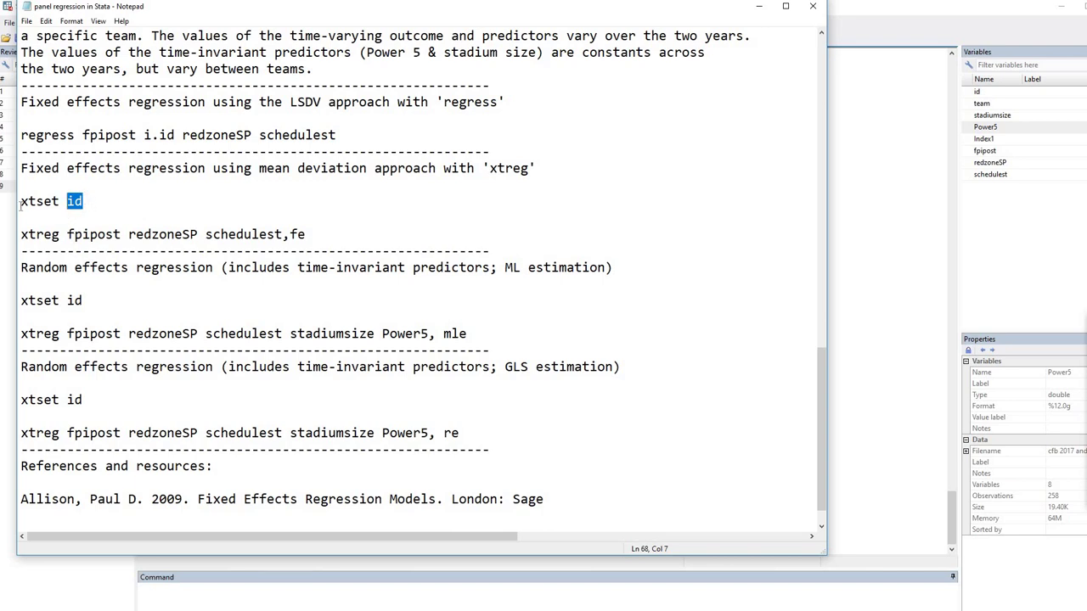
Declare id as the panel variable in Stata with "xtset id" and check the reported panel structure.
key("shift+Home")
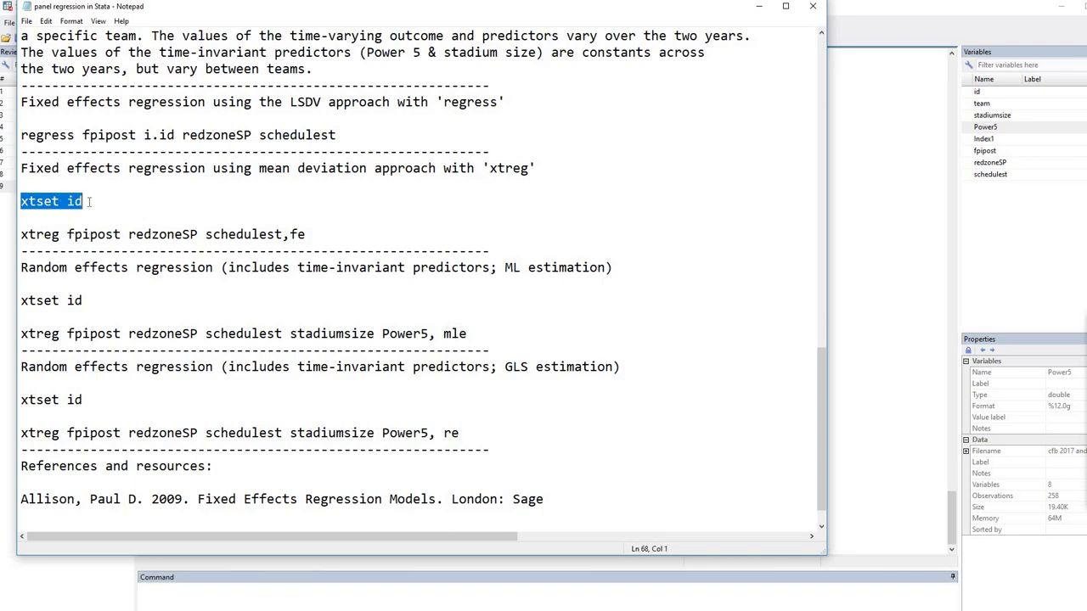
key("ctrl+c")
left_click(190, 592)
key("ctrl+v")
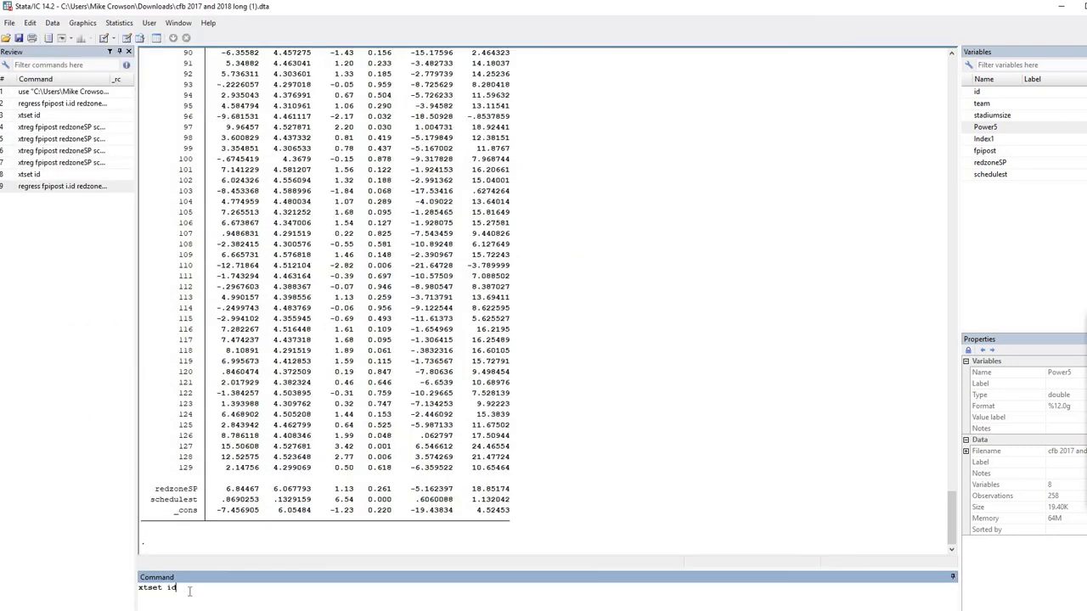
key("Return")
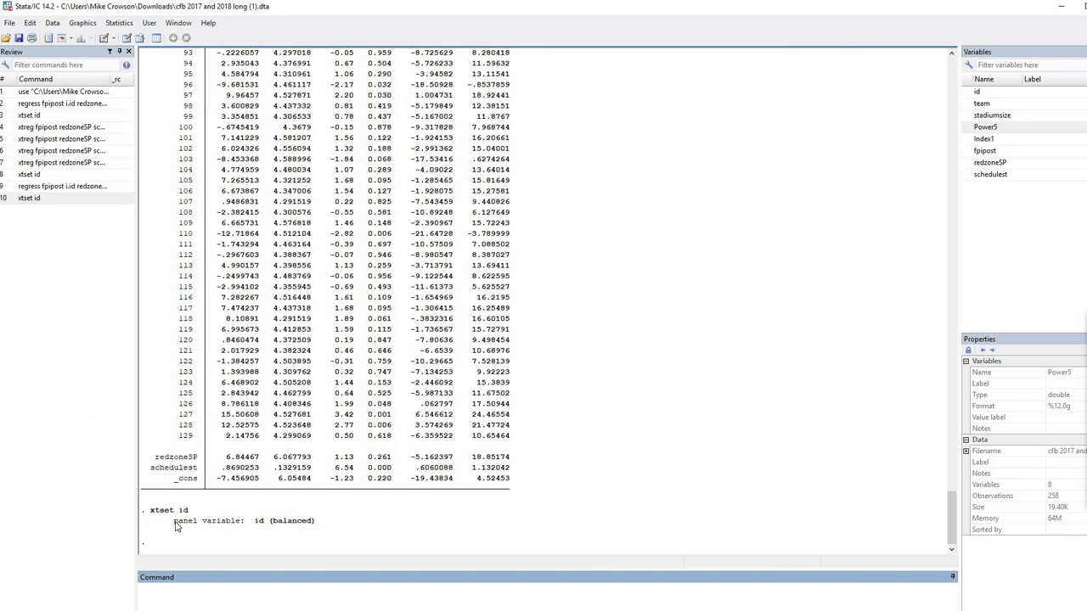
left_click_drag(174, 520, 315, 521)
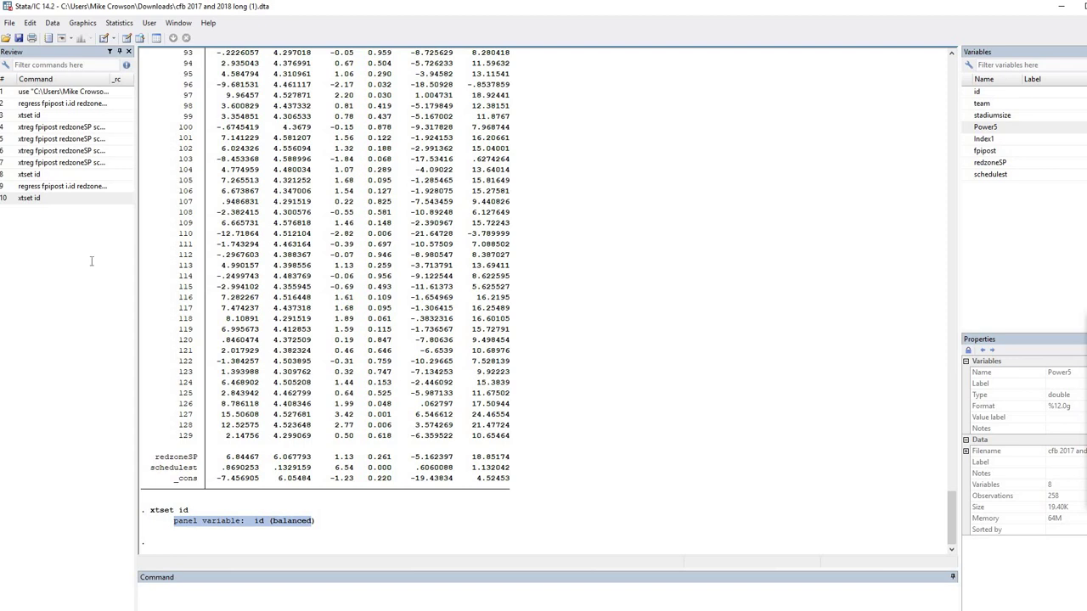
Return to the notes and compare the xtreg predictors and fe option with the i.id term of the regress command.
key("alt+Tab")
left_click_drag(21, 234, 261, 244)
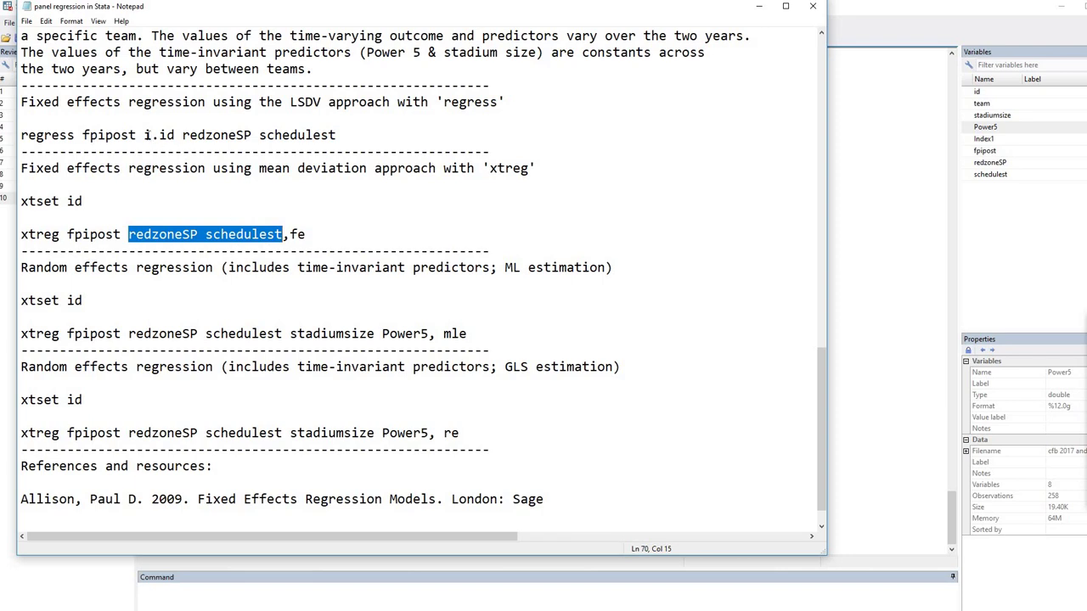
left_click_drag(145, 135, 173, 146)
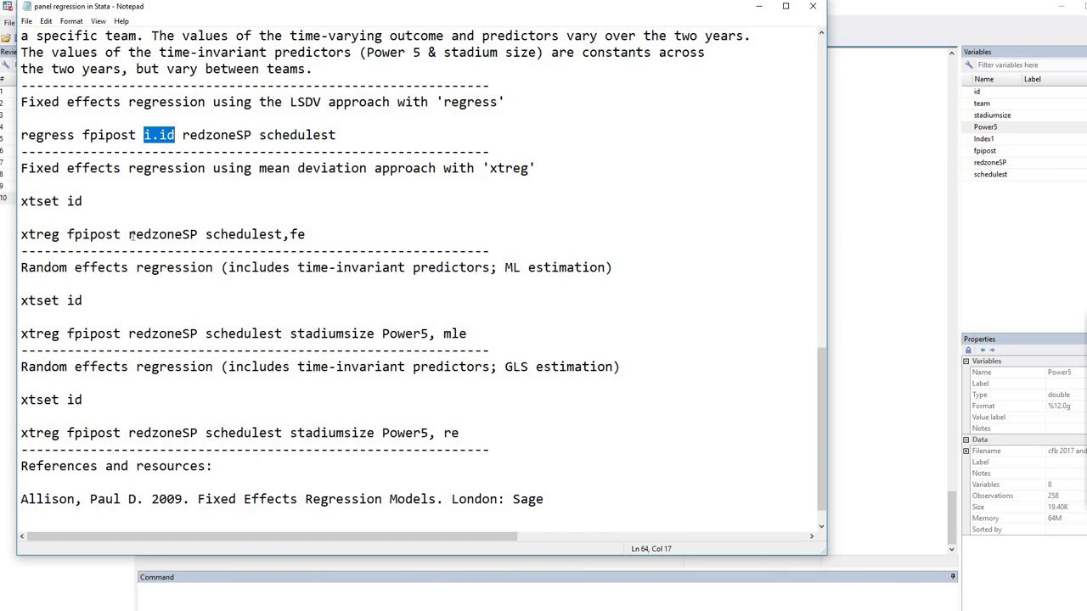
left_click_drag(266, 238, 128, 235)
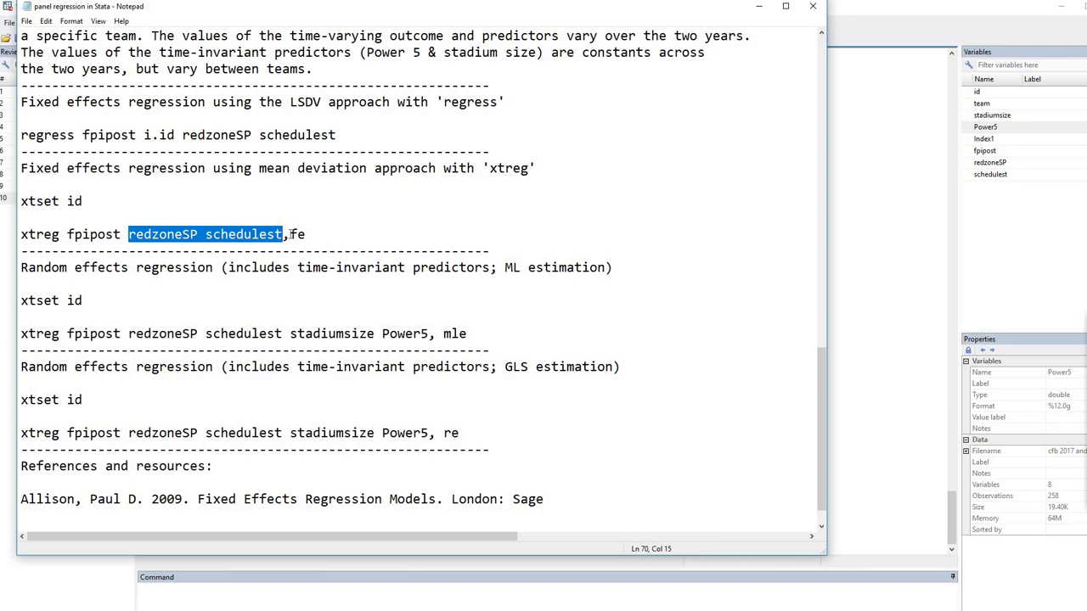
left_click_drag(310, 237, 289, 235)
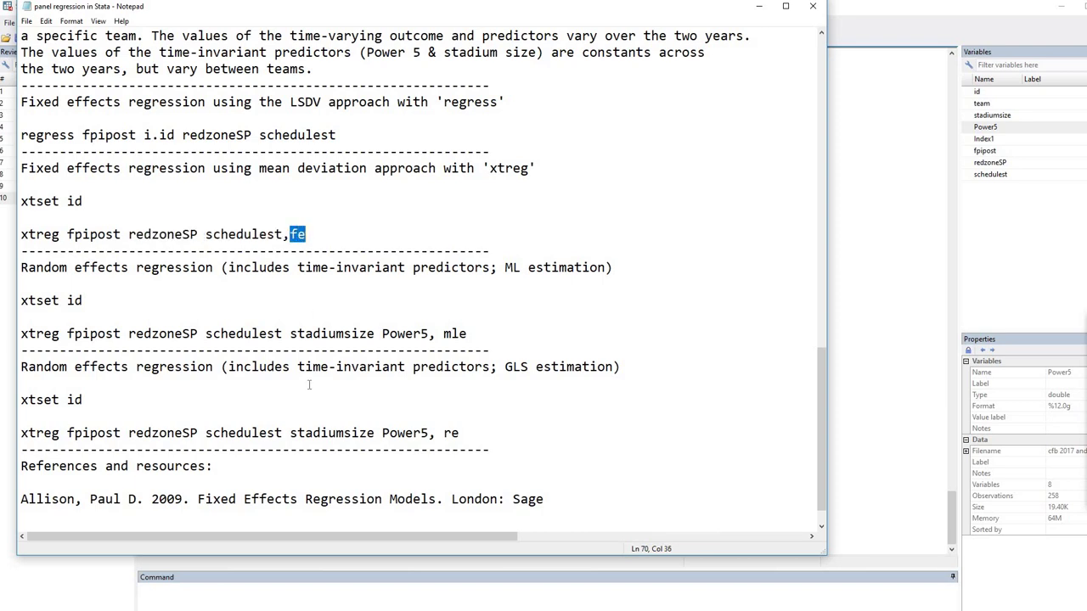
Run the fixed effects command "xtreg fpipost redzoneSP schedulest,fe" from the notes in Stata.
left_click(316, 235)
key("ctrl+shift+Left")
key("ctrl+shift+Left")
key("ctrl+shift+Left")
key("ctrl+shift+Left")
key("ctrl+shift+Left")
key("ctrl+shift+Left")
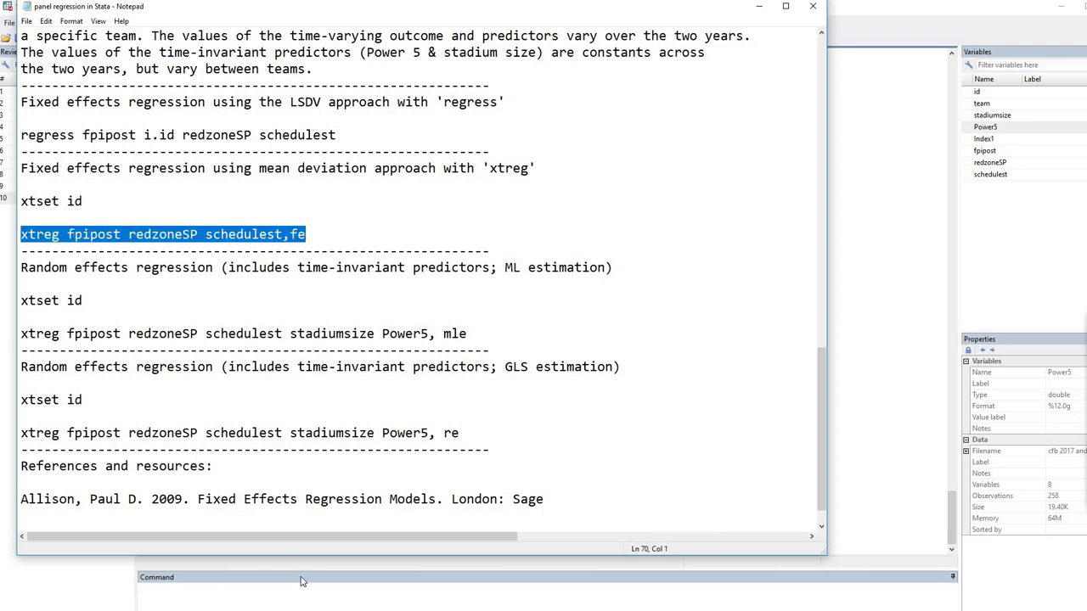
left_click(282, 601)
key("ctrl+v")
key("Return")
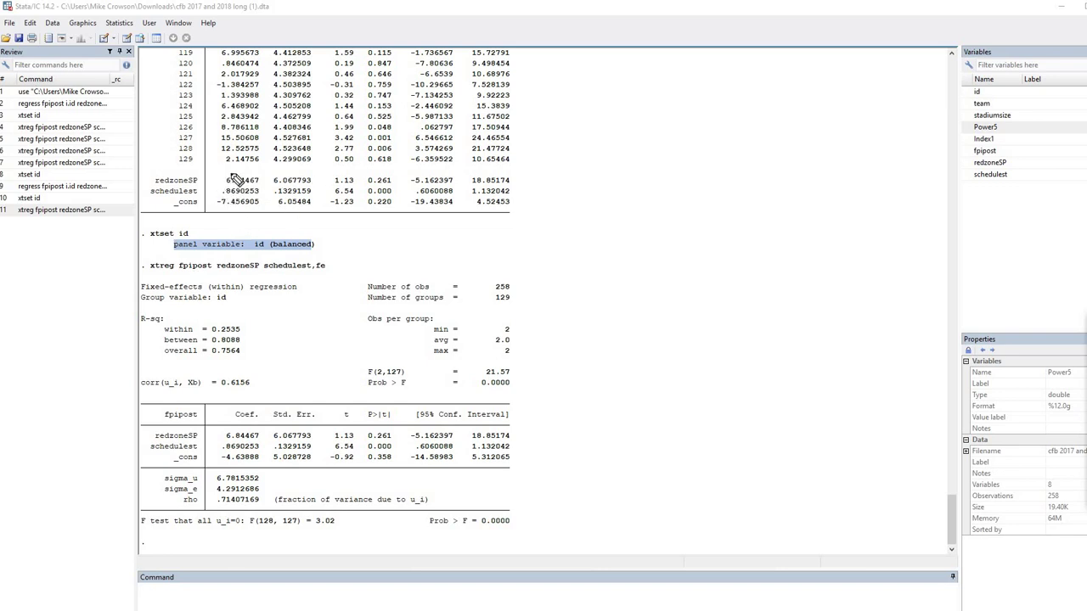
Compare the redzoneSP and schedulest estimates between the LSDV and xtreg outputs, and return to the Notepad notes.
mouse_move(222, 181)
left_mouse_down()
mouse_move(223, 202)
mouse_move(386, 204)
mouse_move(403, 191)
mouse_move(371, 166)
left_mouse_up()
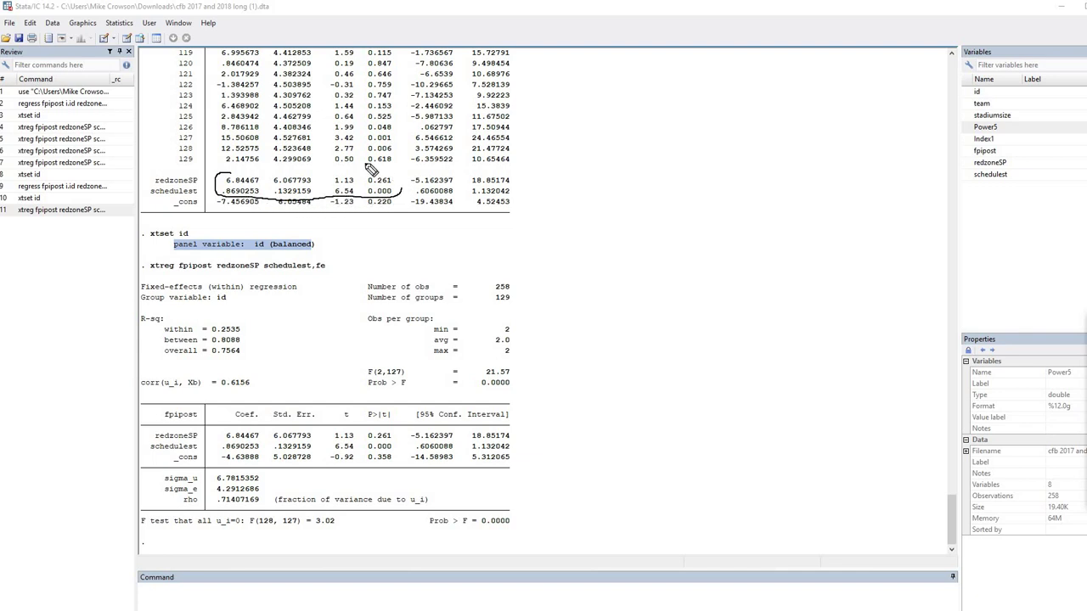
left_click_drag(298, 169, 214, 181)
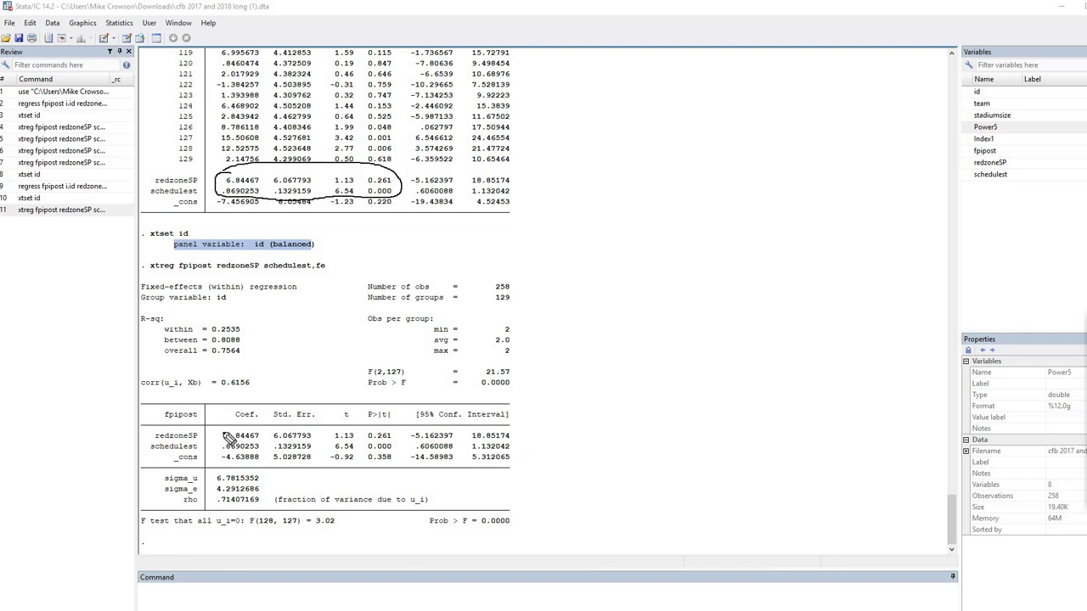
mouse_move(229, 430)
left_mouse_down()
mouse_move(395, 460)
mouse_move(413, 435)
mouse_move(395, 428)
mouse_move(357, 446)
mouse_move(310, 416)
mouse_move(237, 420)
left_mouse_up()
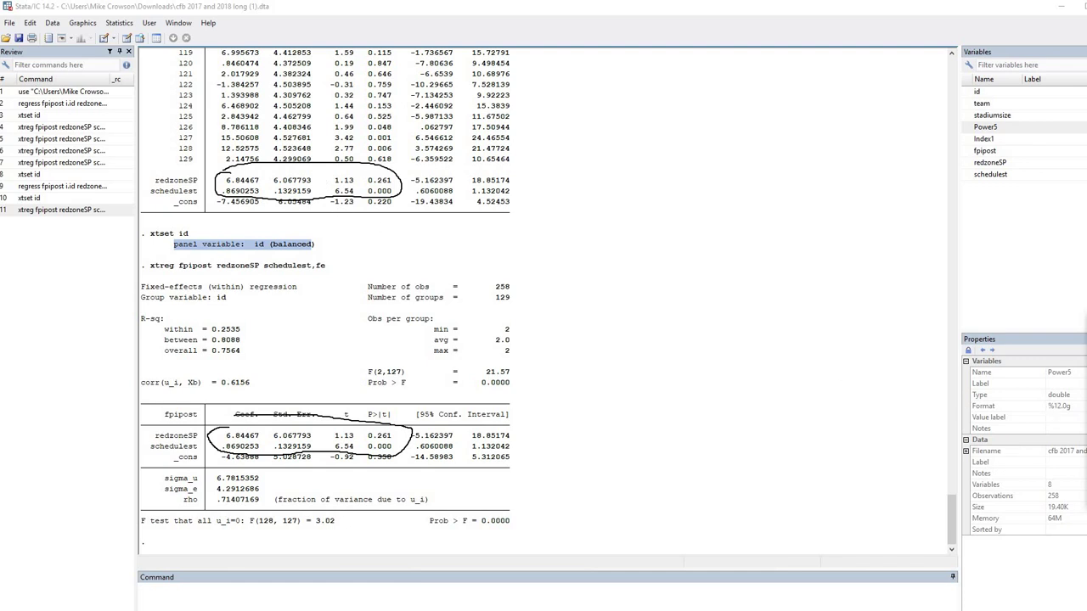
key("Escape")
key("alt+Tab")
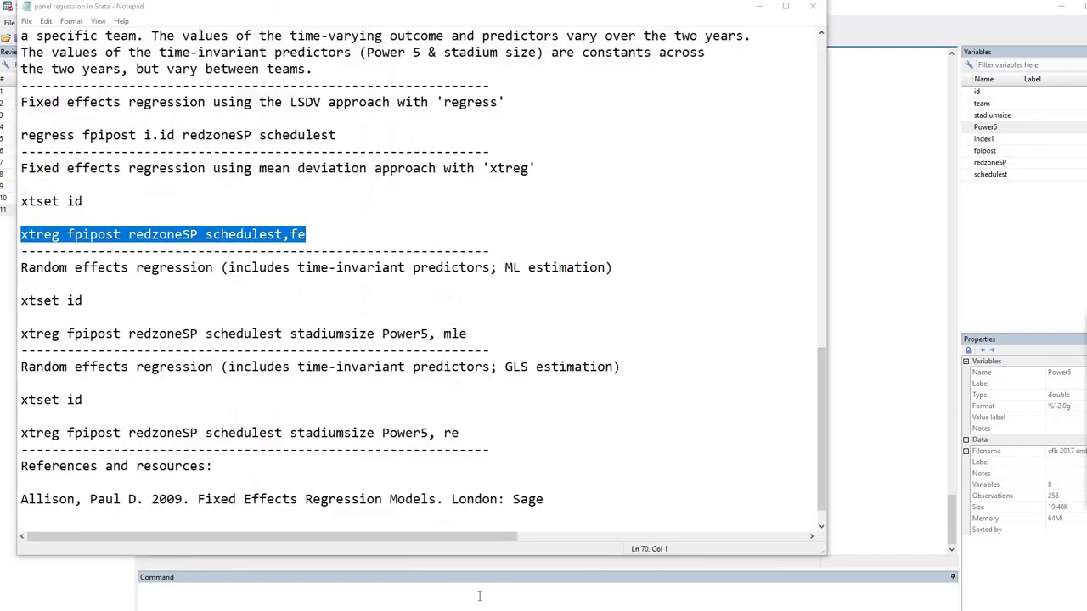
Run "xtreg fpipost redzoneSP schedulest stadiumsize Power5,fe" in Stata and check the rows for the two time-invariant predictors.
left_click(507, 588)
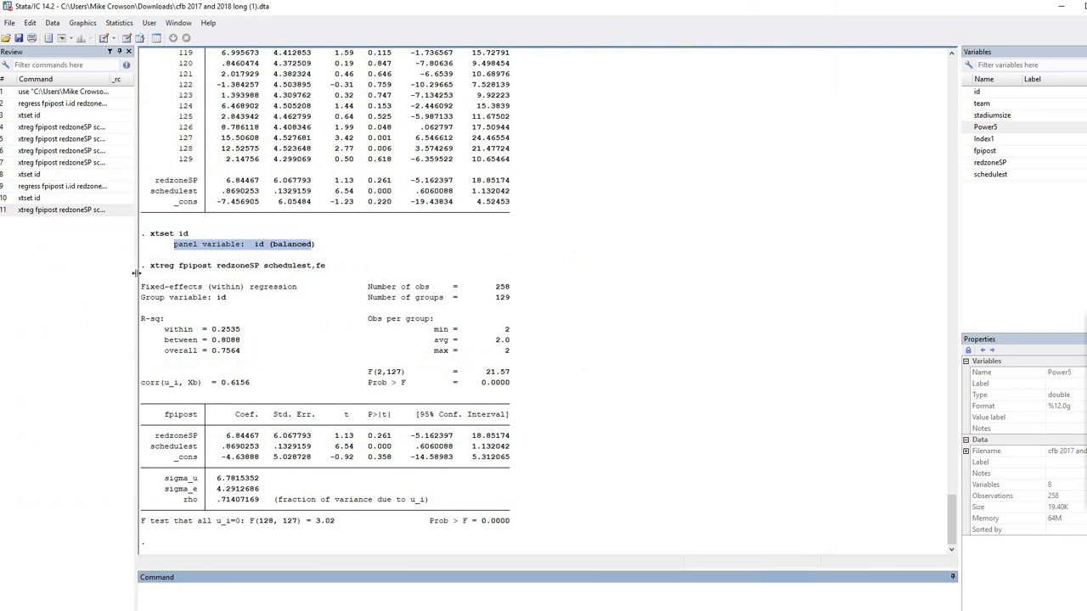
left_click_drag(172, 267, 310, 268)
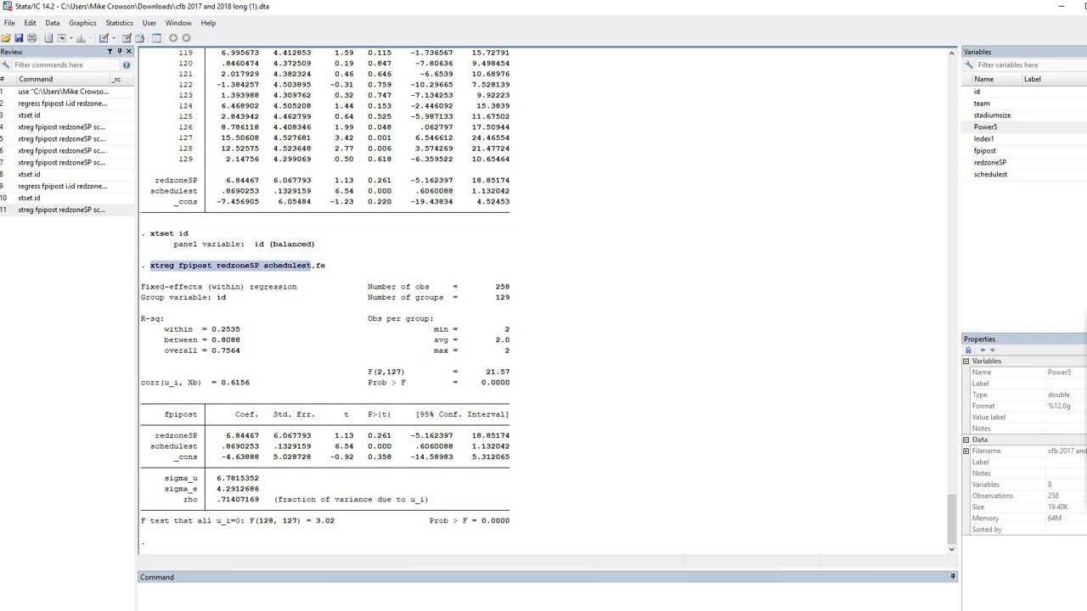
left_click(271, 588)
key("ctrl+v")
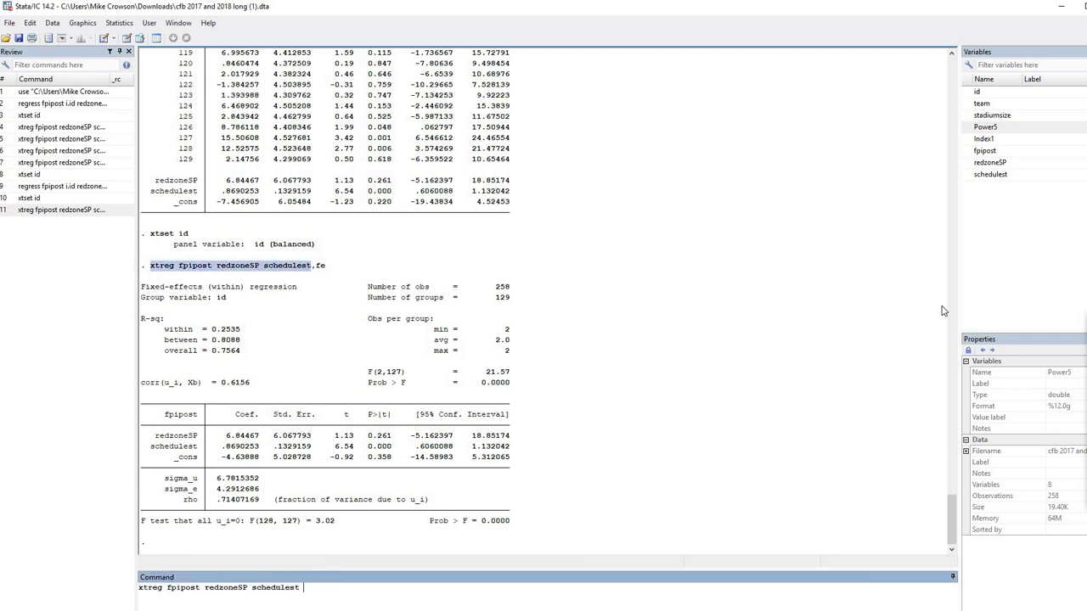
left_click(967, 114)
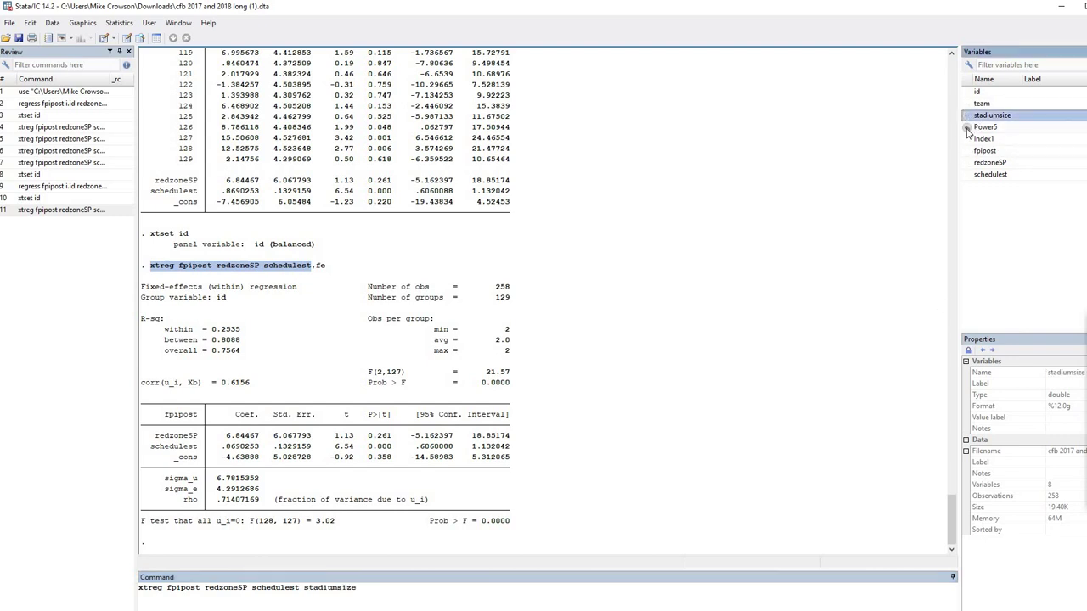
left_click(968, 127)
type(",fe")
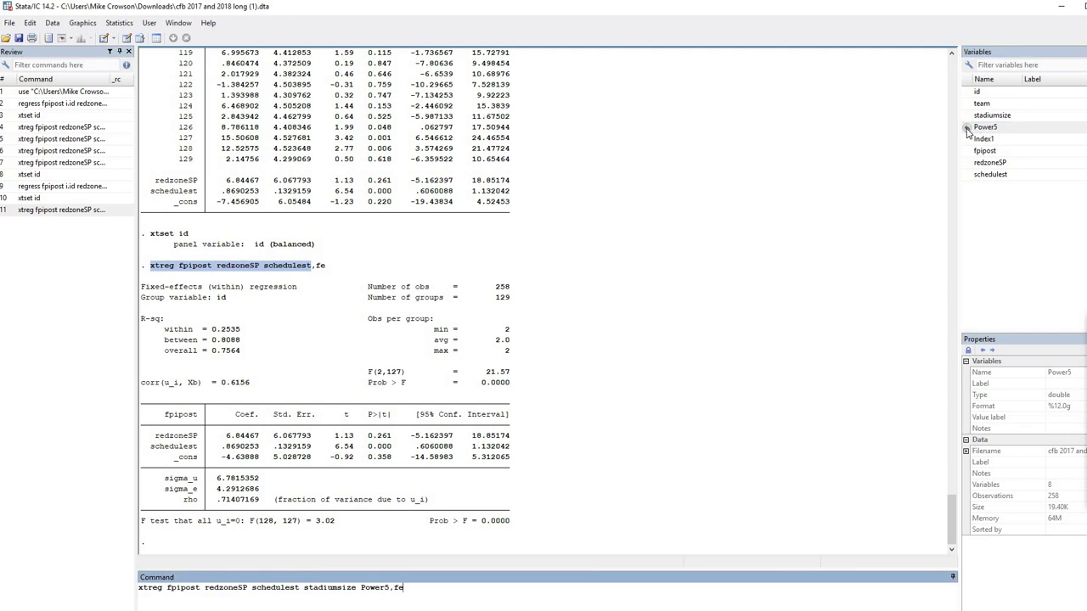
key("Return")
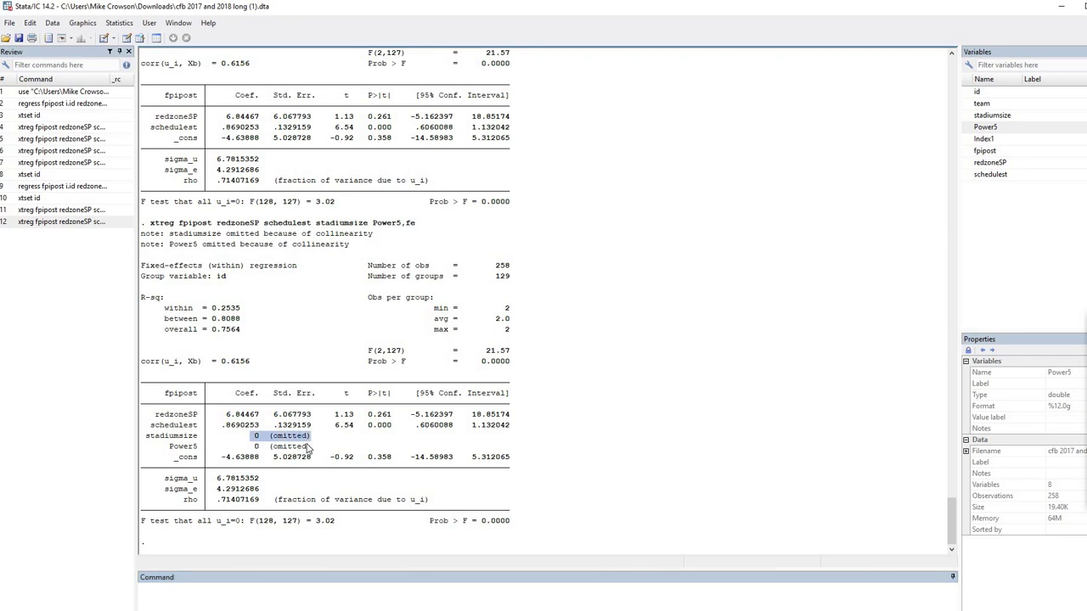
left_click_drag(311, 449, 255, 449)
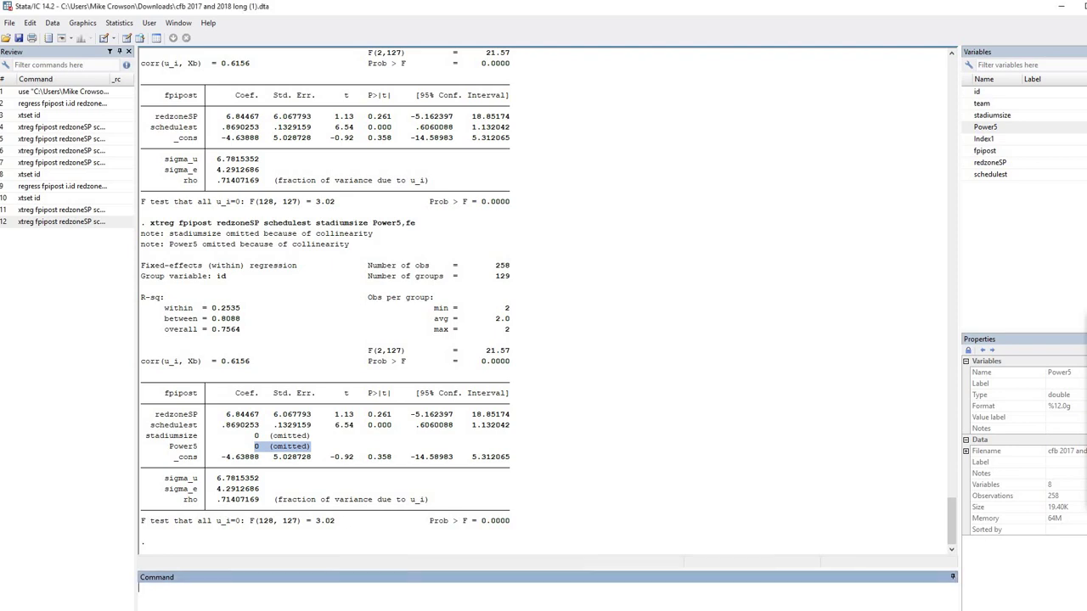
Return to the Notepad notes and compare the ML and GLS estimation headings of the random effects sections.
key("alt+Tab")
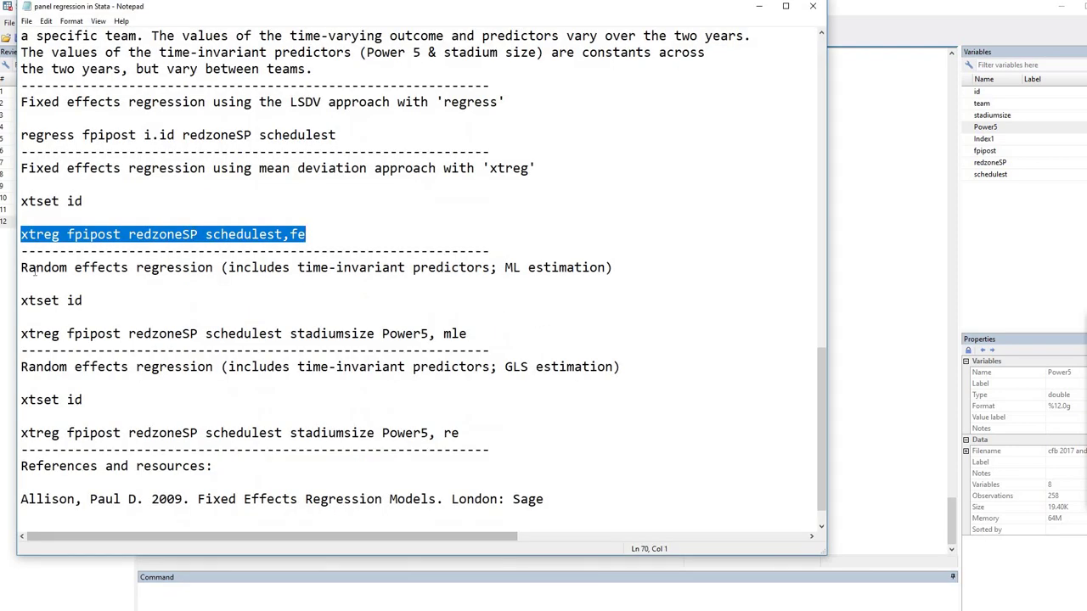
key("ctrl+shift+Right")
key("ctrl+shift+Right")
key("ctrl+shift+Right")
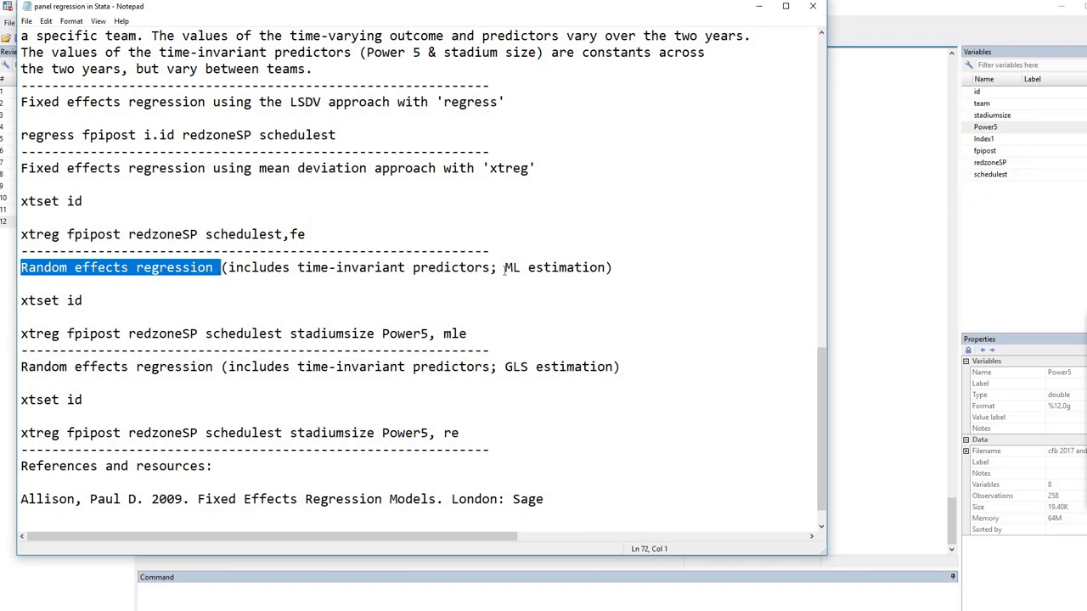
left_click_drag(504, 268, 605, 267)
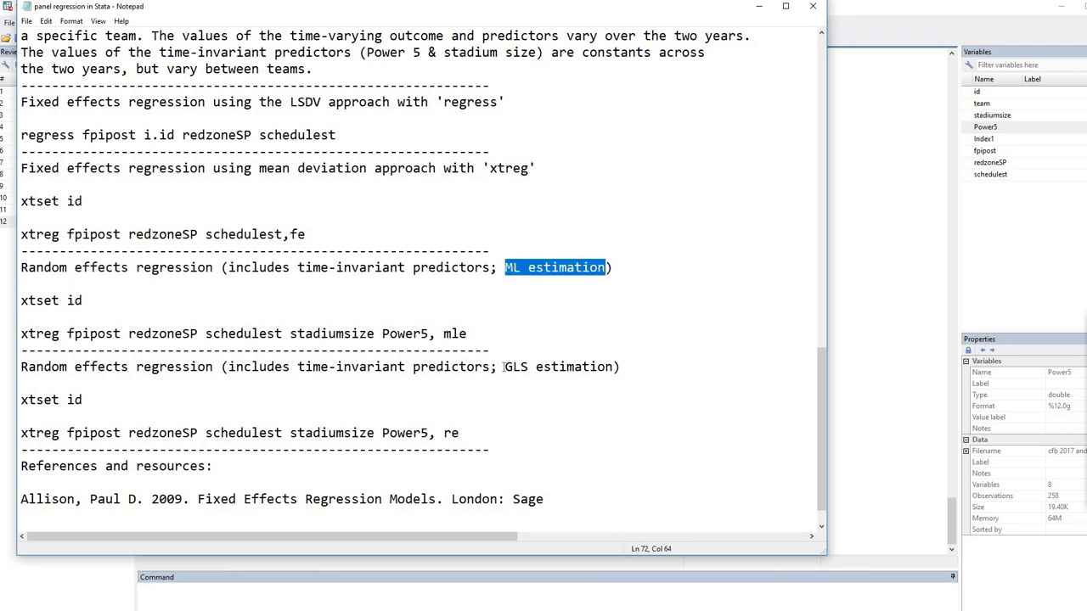
left_click_drag(504, 367, 615, 367)
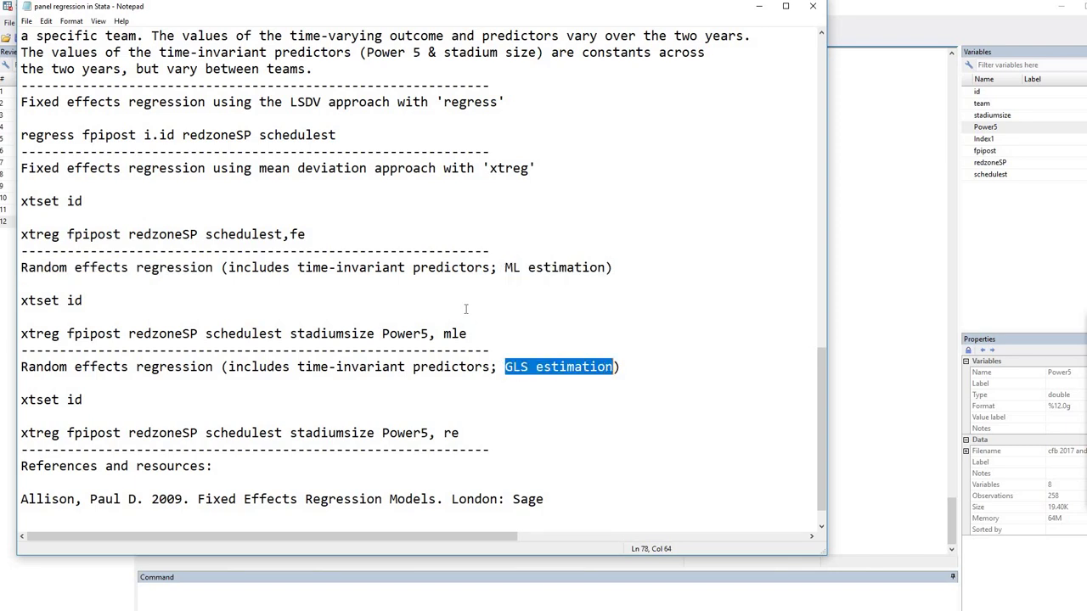
Declare id as the panel variable again in Stata using "xtset id" from the ML random effects section.
left_click(98, 300)
left_click_drag(99, 300, 22, 302)
key("ctrl+c")
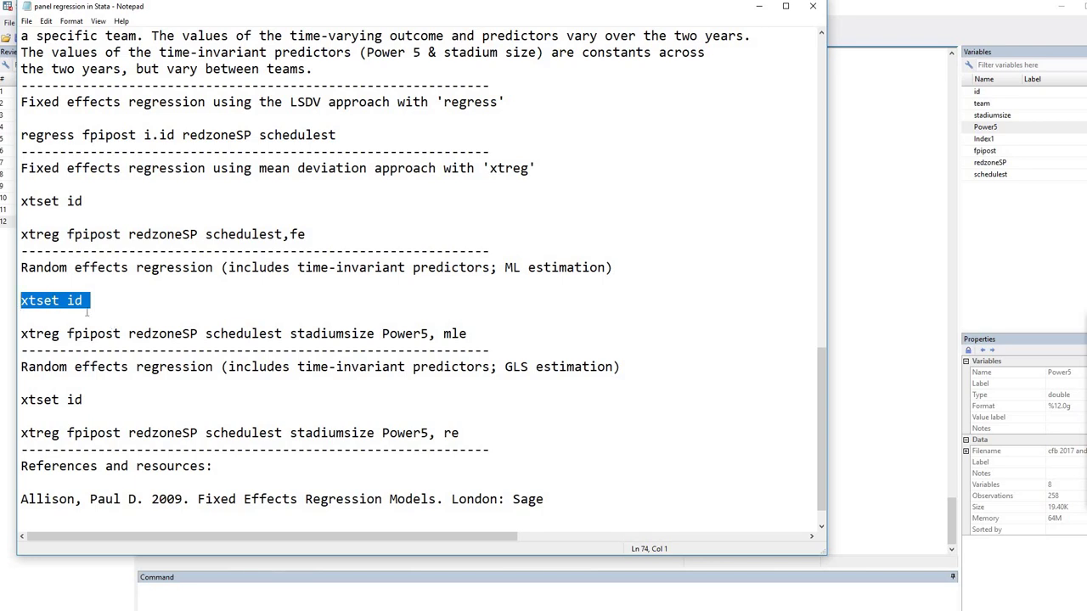
left_click(186, 592)
key("ctrl+v")
key("Return")
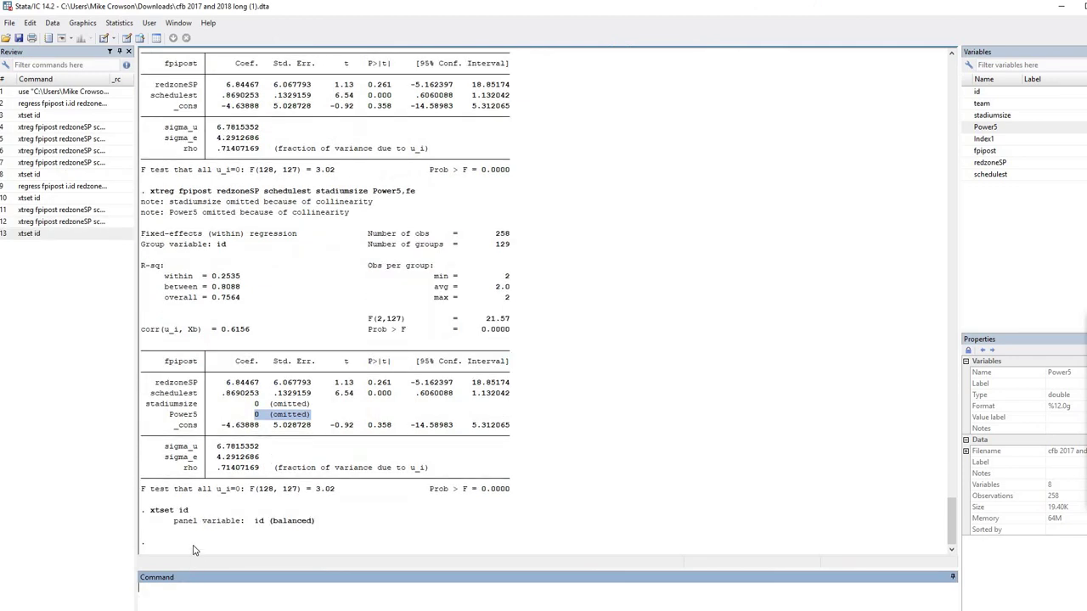
Run the ML random effects command "xtreg fpipost redzoneSP schedulest stadiumsize Power5, mle" from the notes in Stata.
key("alt+Tab")
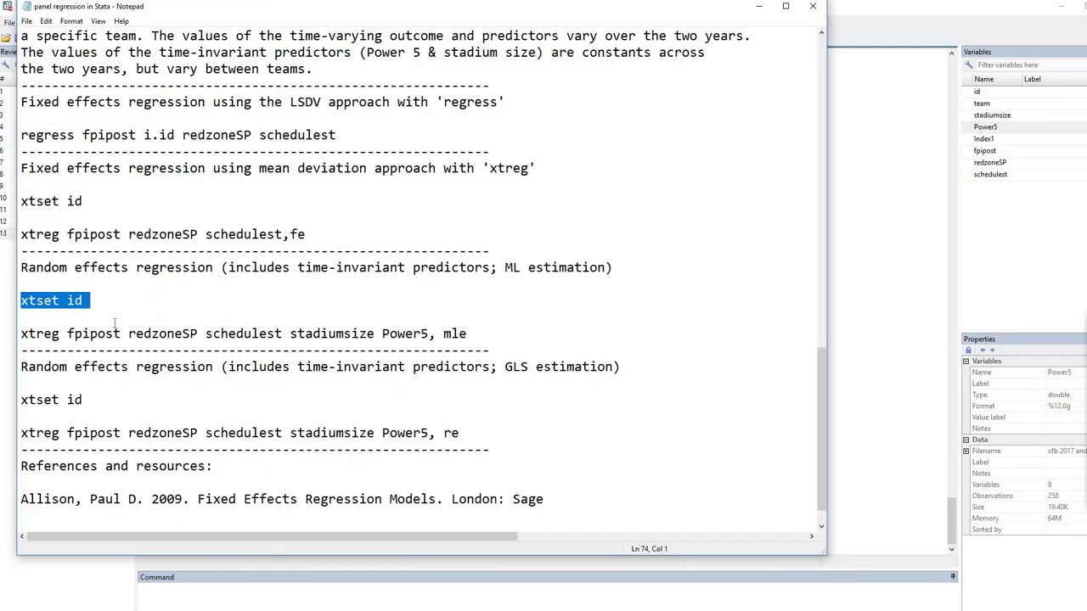
left_click_drag(20, 333, 290, 334)
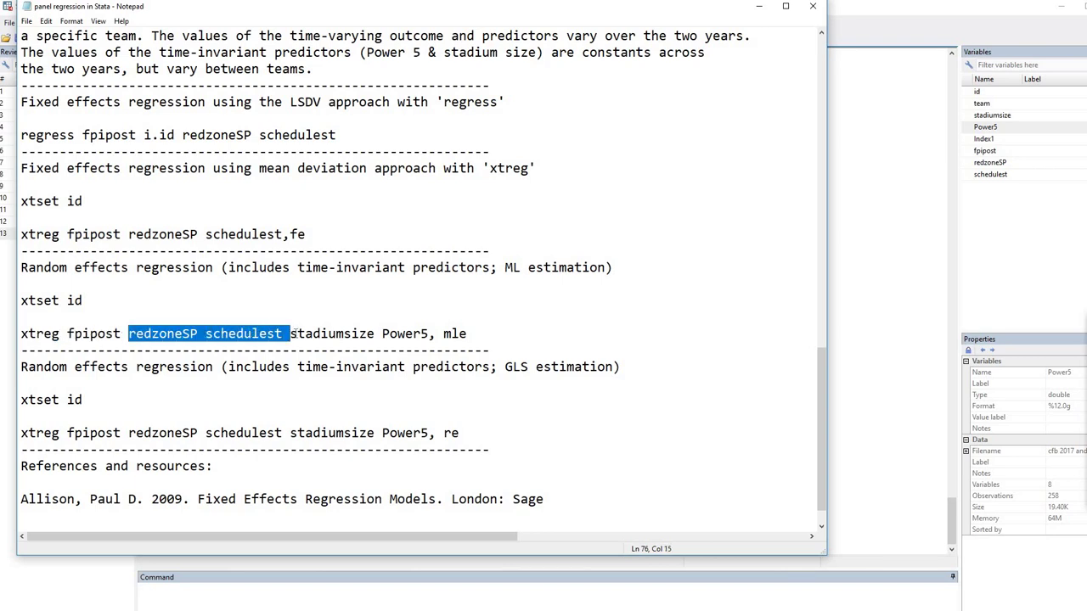
left_click_drag(430, 333, 21, 334)
key("ctrl+c")
key("shift+Left")
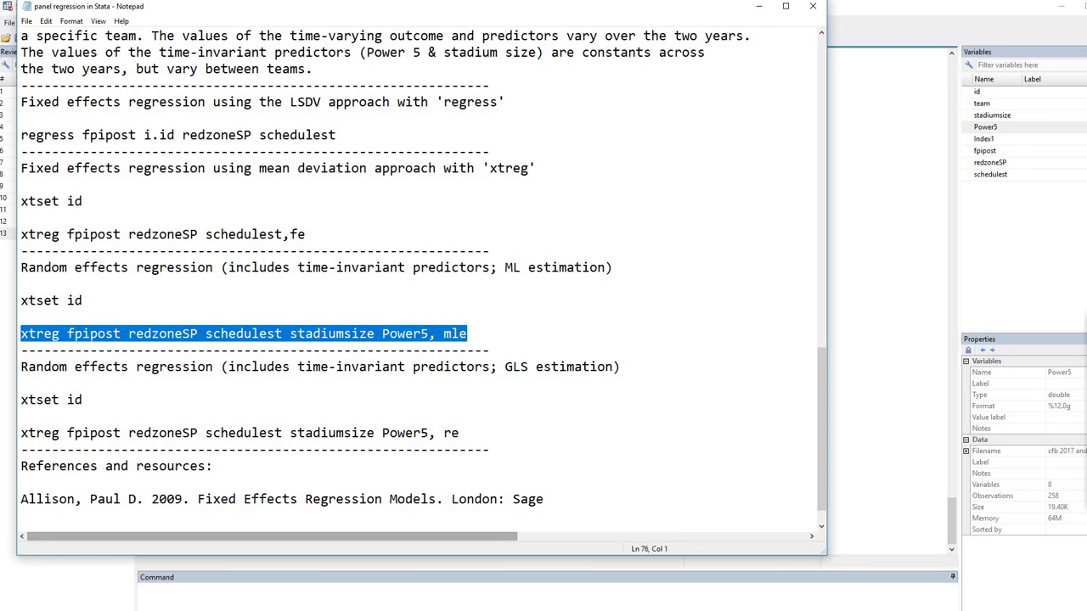
left_click(332, 593)
key("ctrl+v")
key("Return")
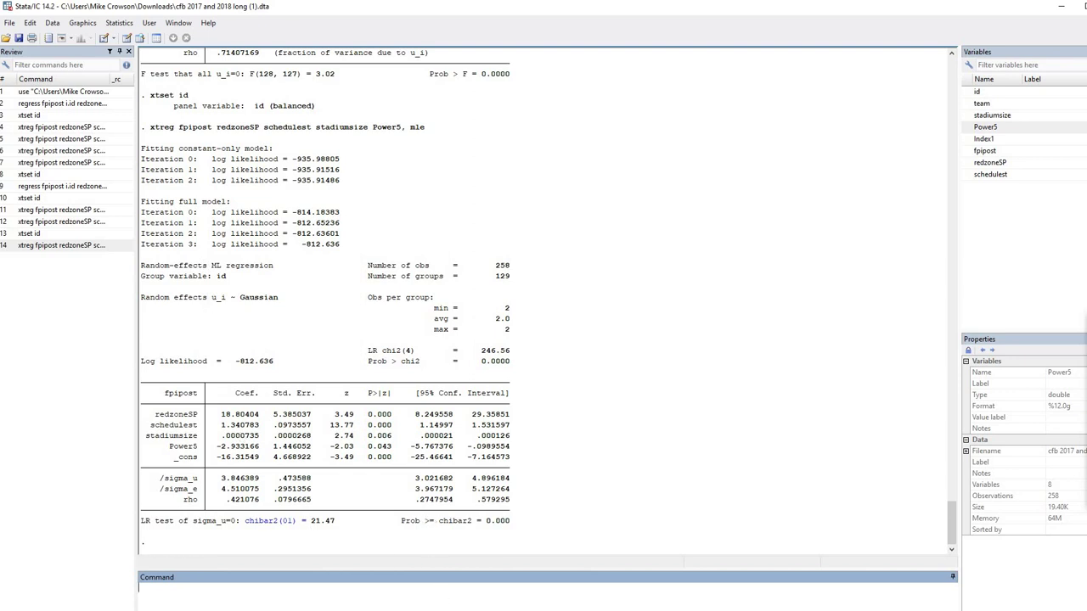
Run the GLS random effects command "xtreg fpipost redzoneSP schedulest stadiumsize Power5, re" from the notes in Stata.
key("alt+Tab")
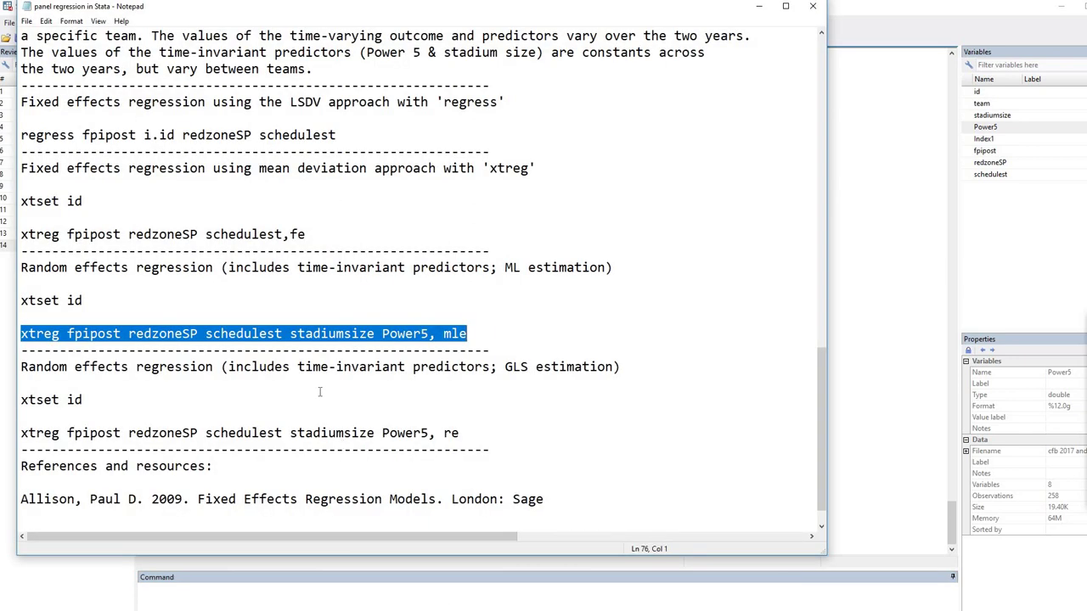
scroll(395, 387, "down", 1)
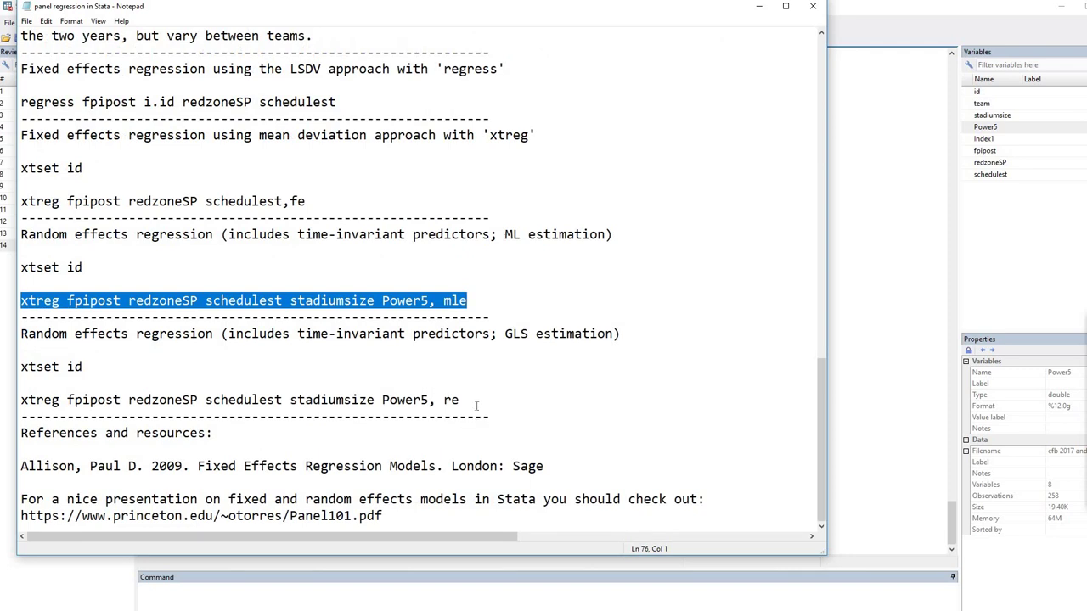
double_click(449, 400)
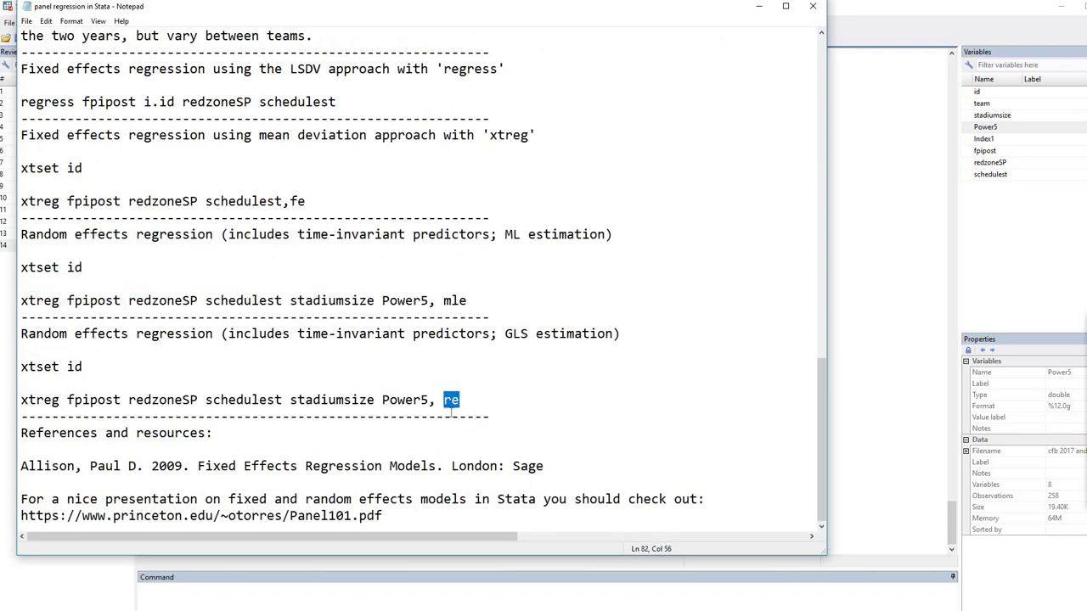
double_click(448, 301)
left_click_drag(460, 400, 12, 403)
key("ctrl+c")
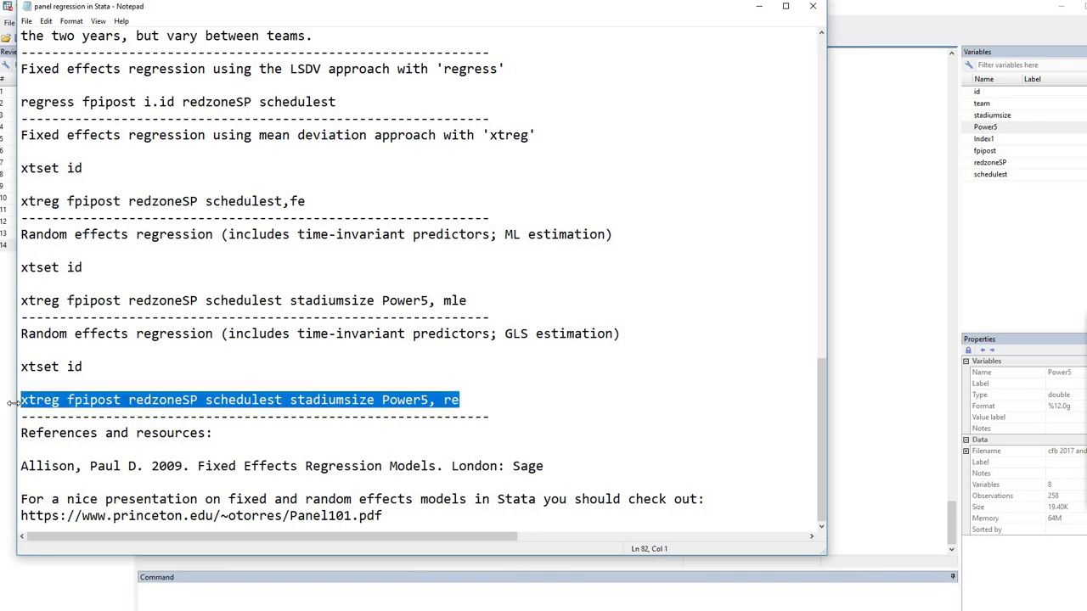
left_click(246, 594)
key("ctrl+v")
key("Return")
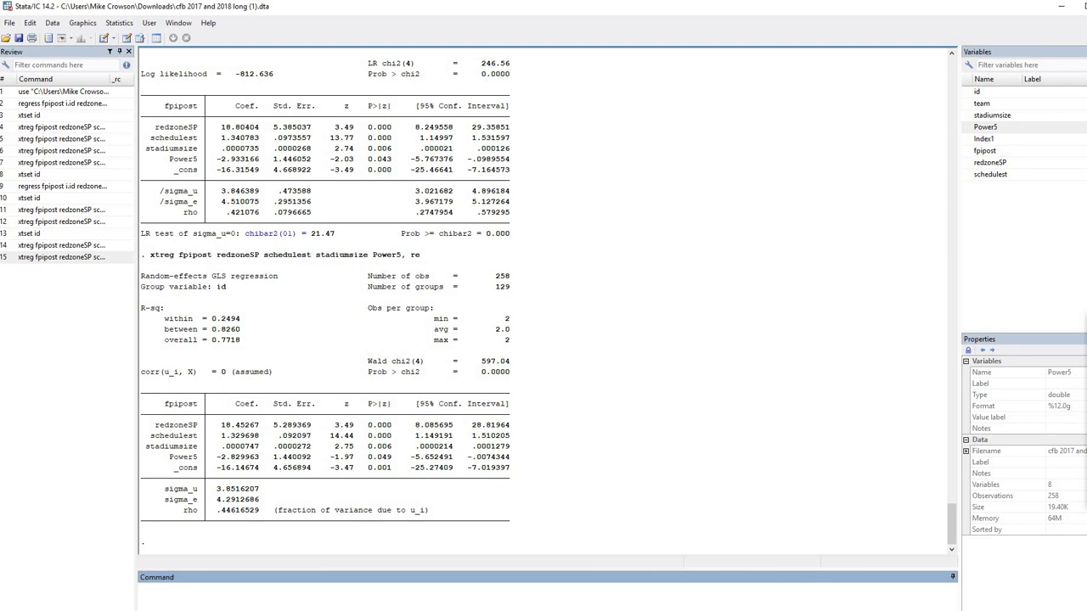
Compare the coefficient tables of the ML and GLS random effects outputs in Stata.
key("alt+Tab")
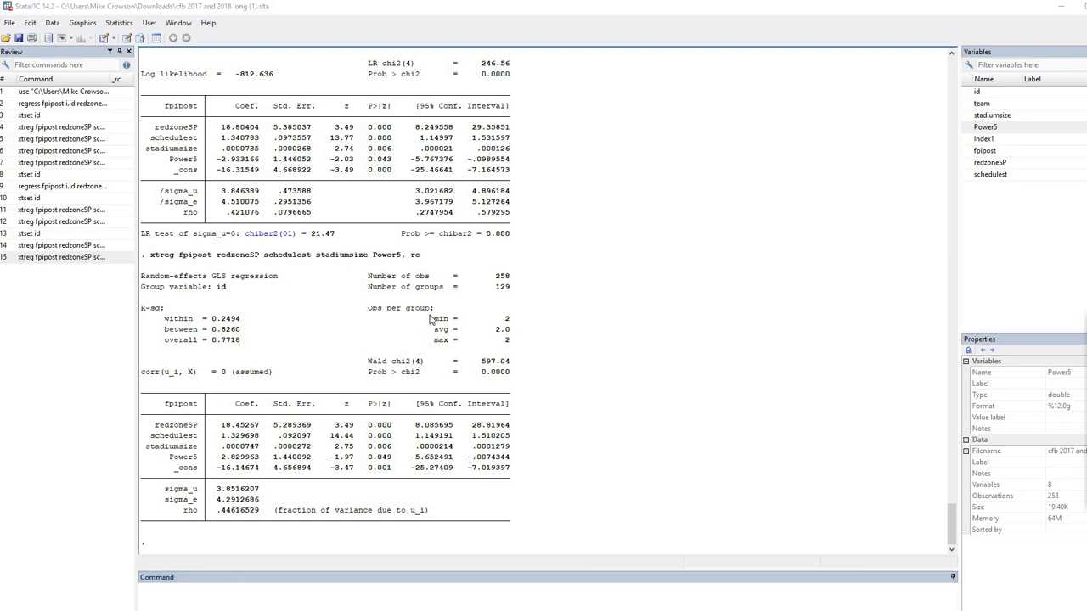
scroll(435, 314, "up", 10)
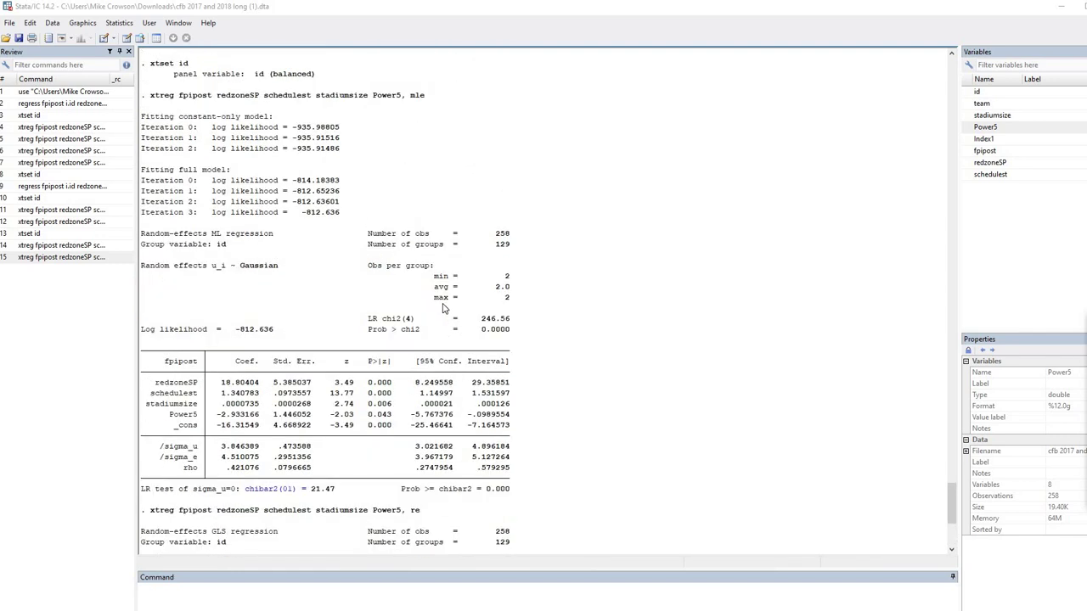
scroll(440, 308, "down", 10)
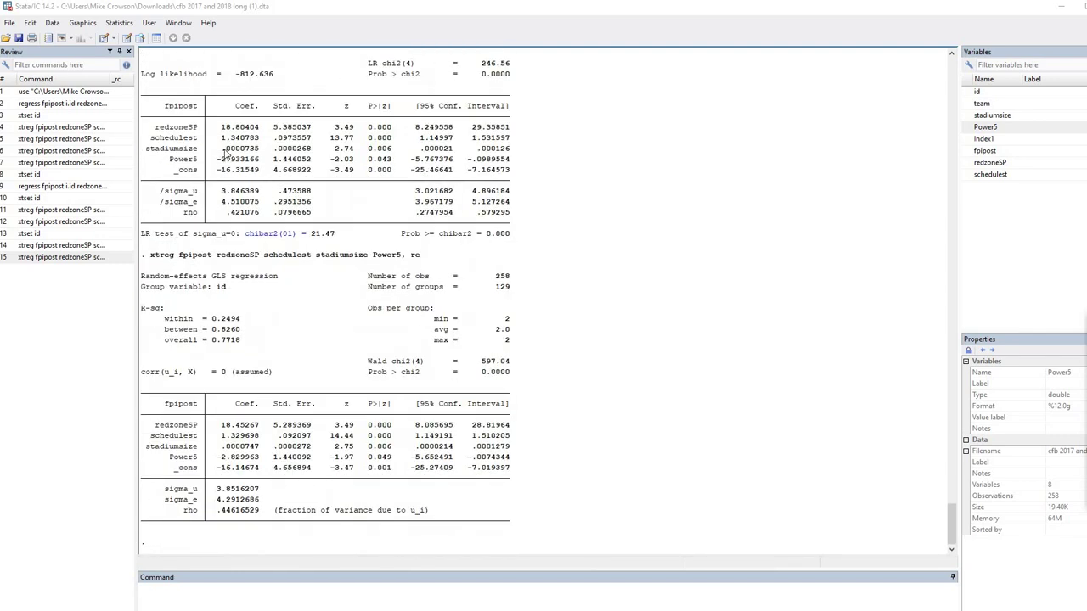
Open the xtreg dialog for panel data linear regression (FE, RE, PA, BE).
left_click(119, 23)
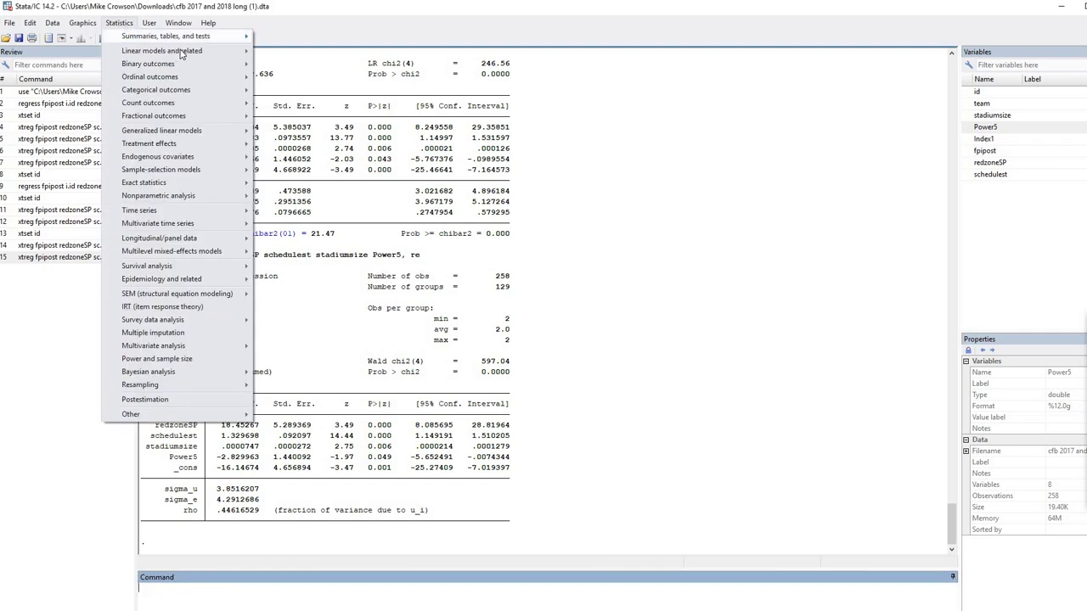
mouse_move(185, 52)
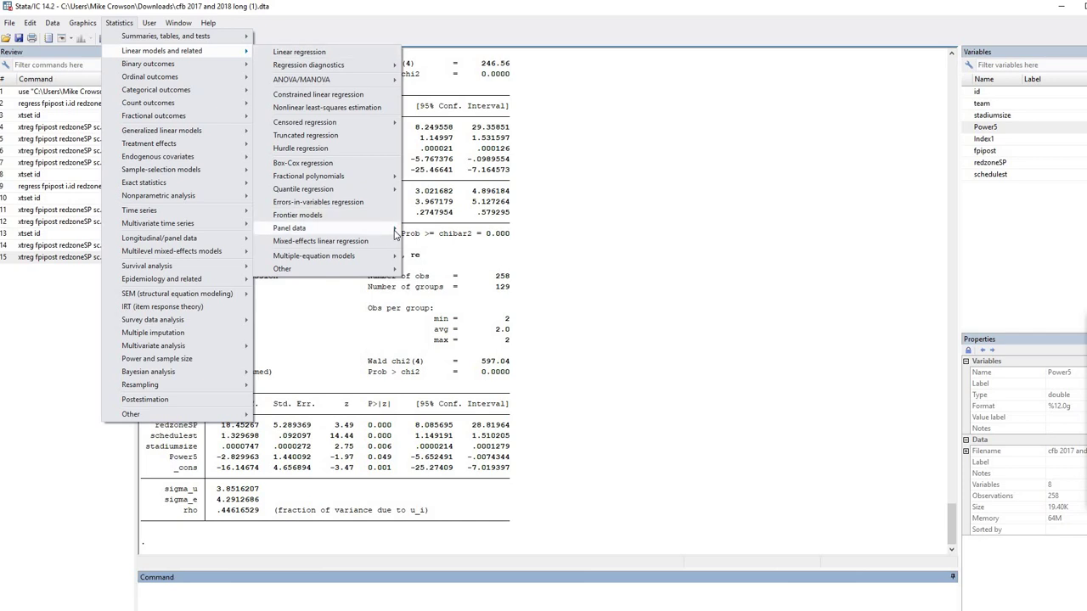
mouse_move(382, 229)
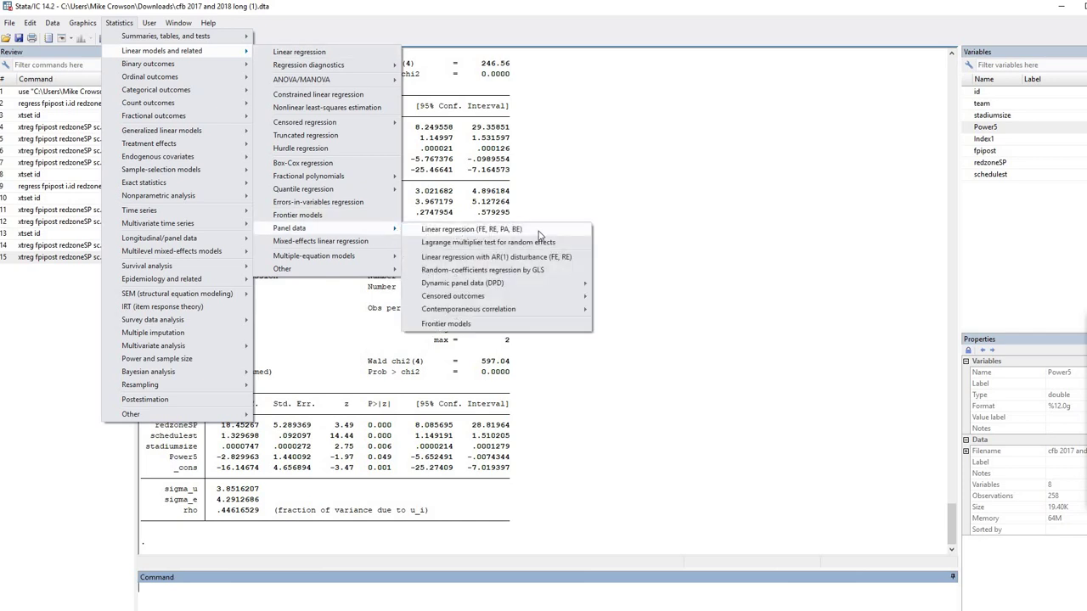
left_click(484, 236)
left_click(489, 235)
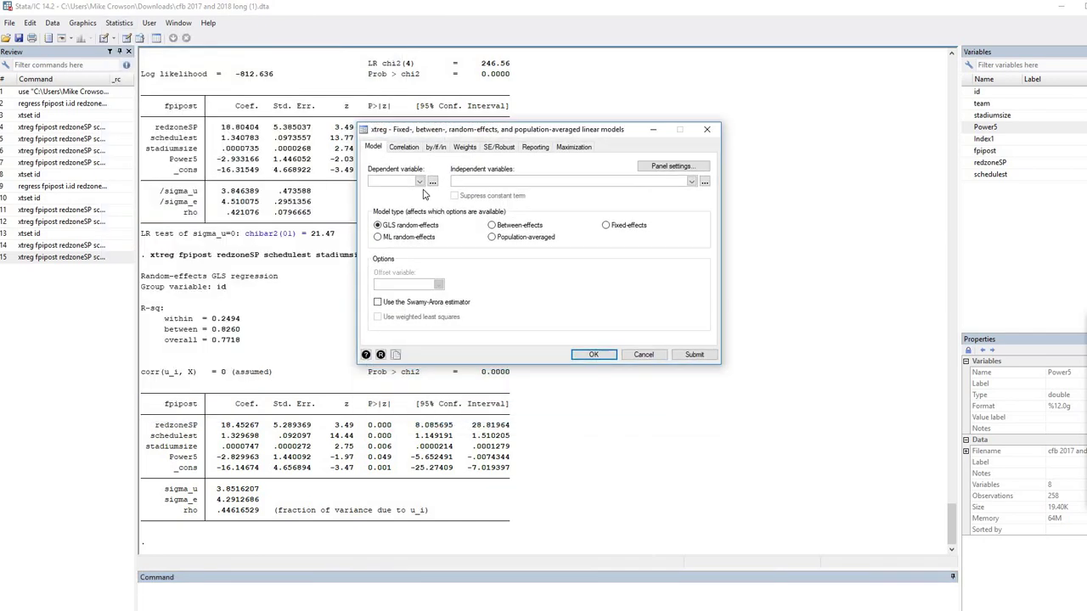
Set up a fixed-effects model with fpipost as dependent variable and redzoneSP and schedulest as independent variables.
left_click(419, 183)
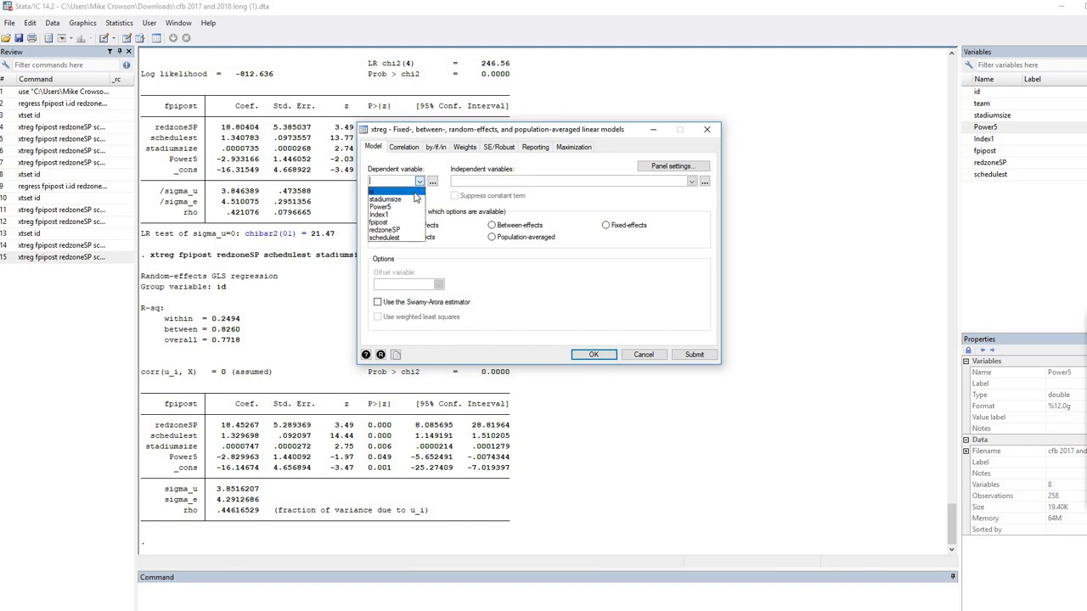
left_click(390, 223)
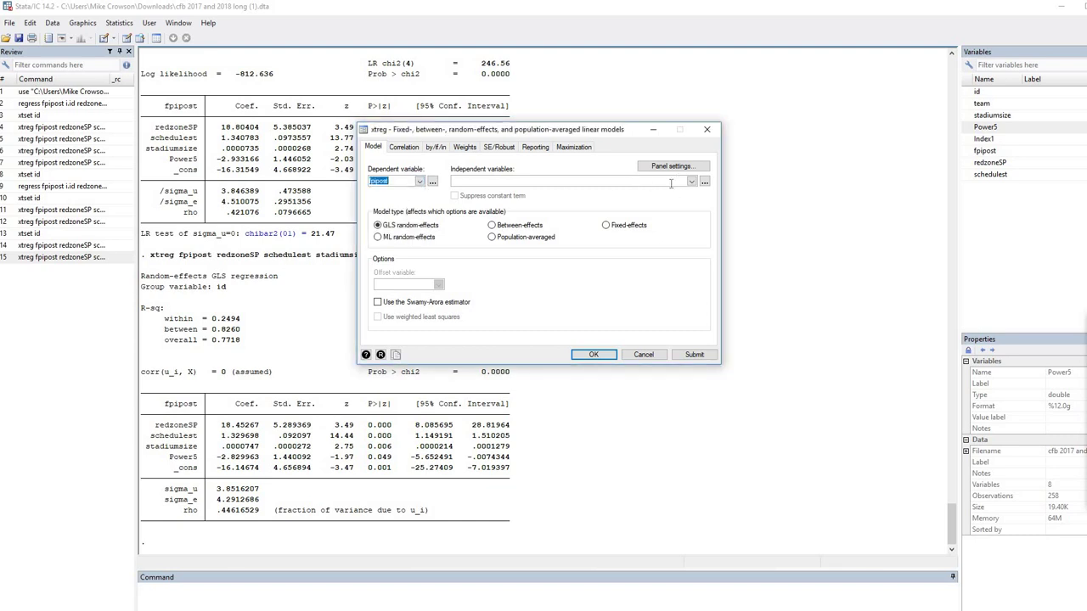
left_click(606, 226)
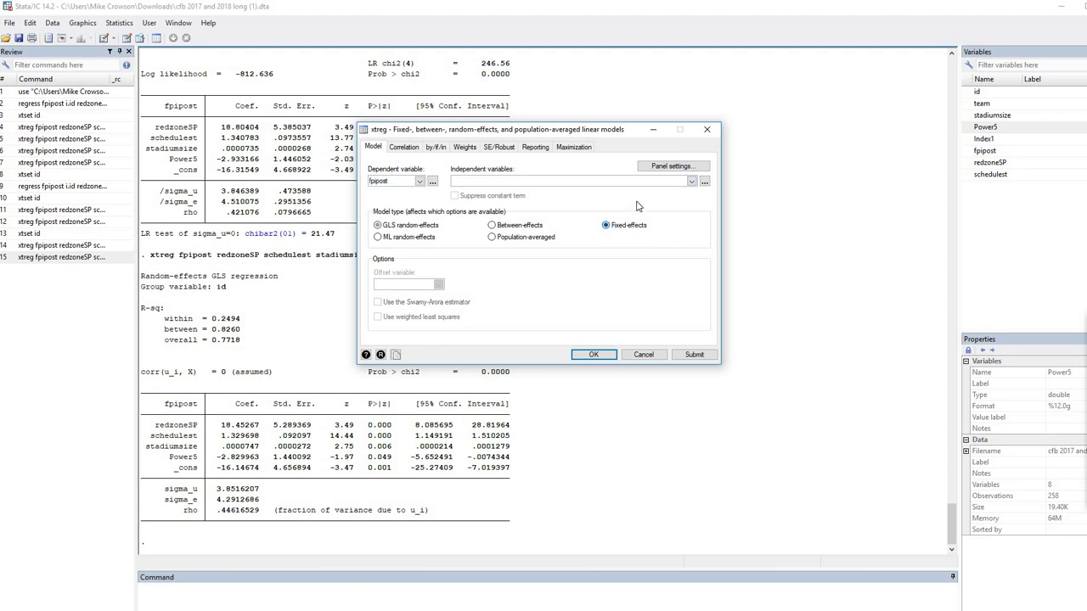
left_click(691, 181)
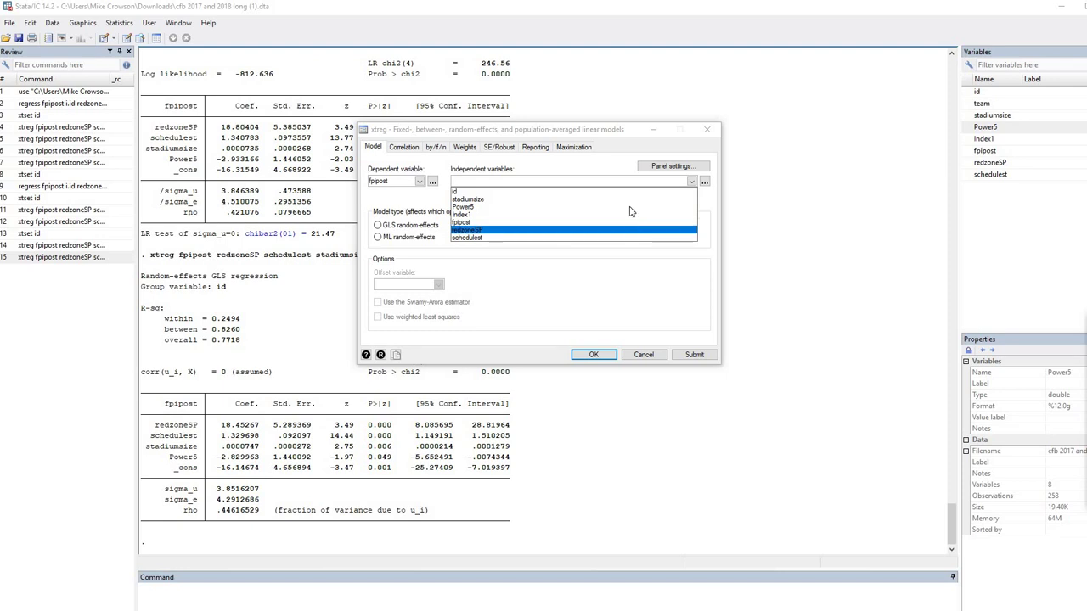
left_click(588, 230)
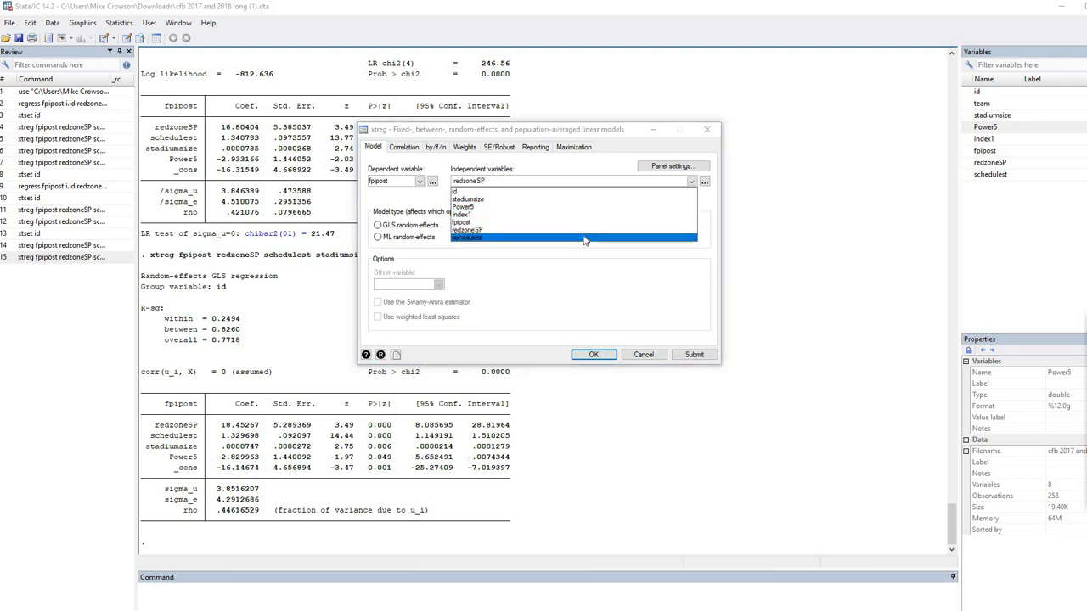
left_click(584, 237)
left_click(615, 170)
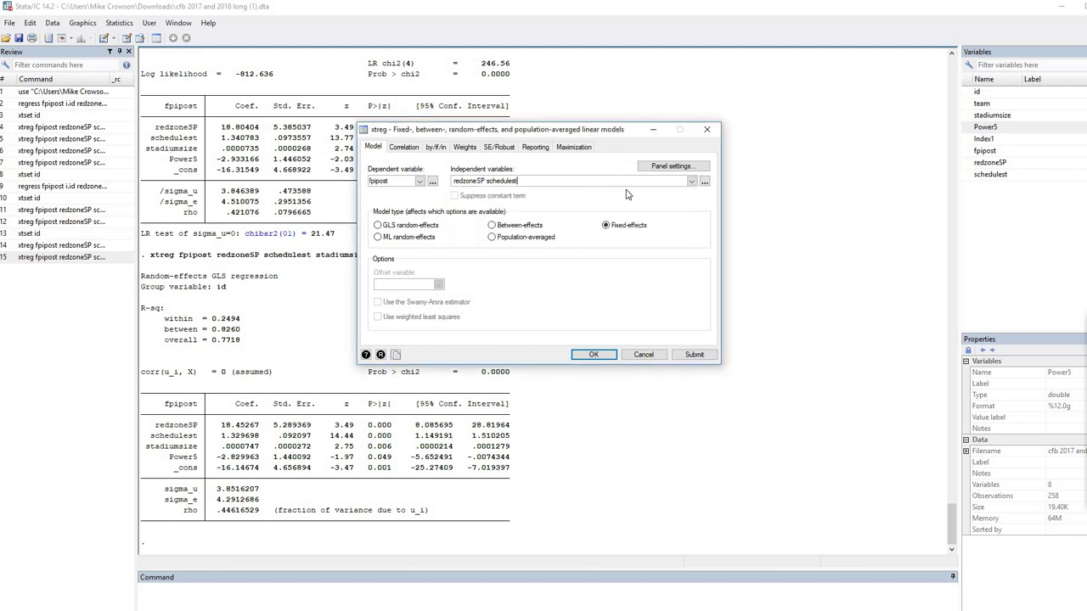
Declare the panel settings with id as the panel ID variable and Index1 as the time variable, then check the xtset output.
left_click(671, 166)
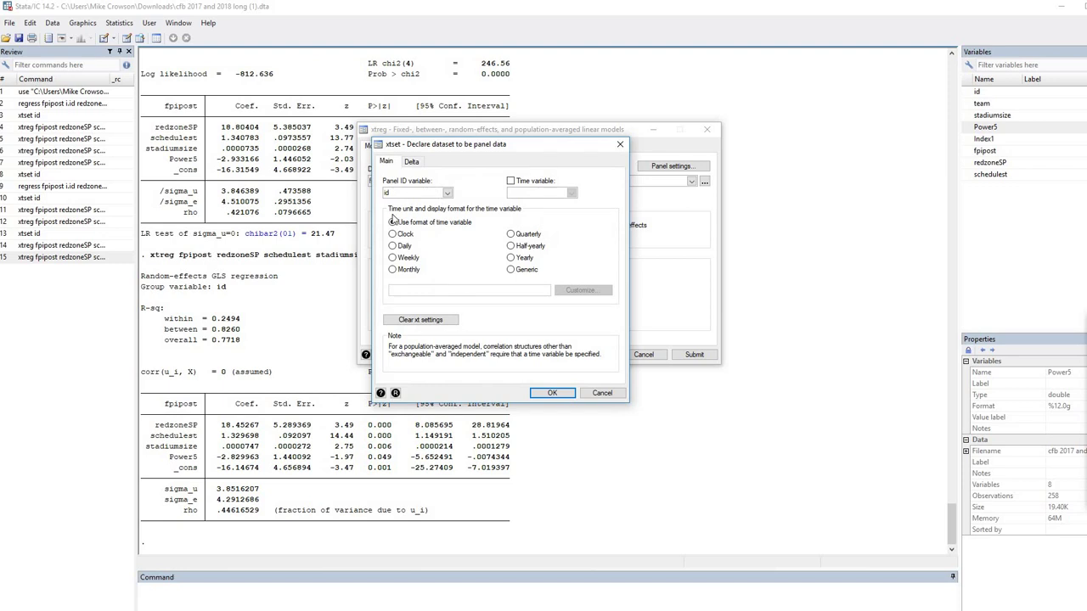
left_click(448, 195)
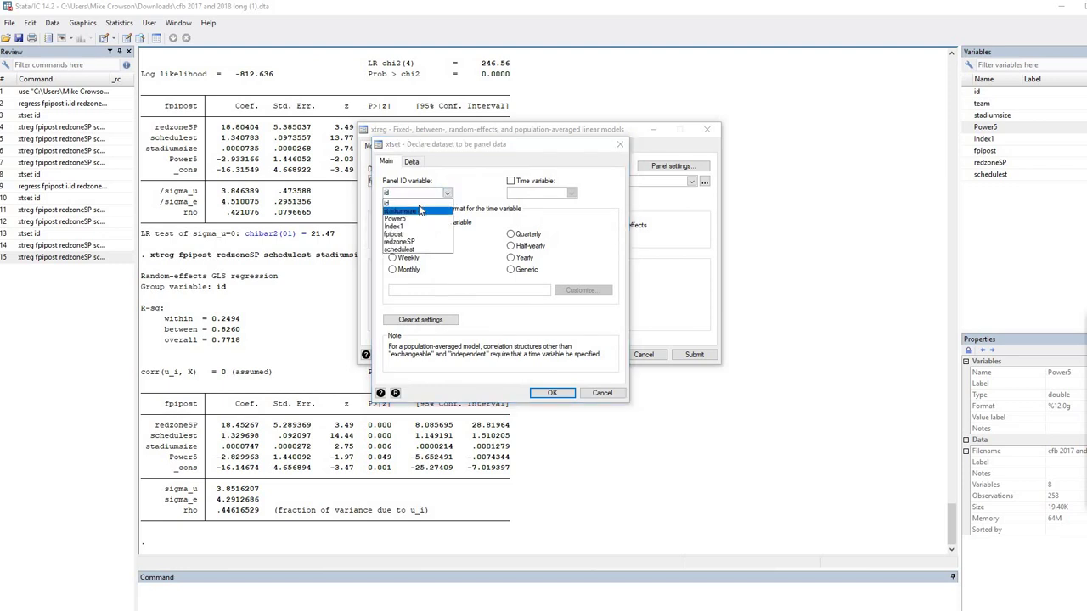
left_click(416, 204)
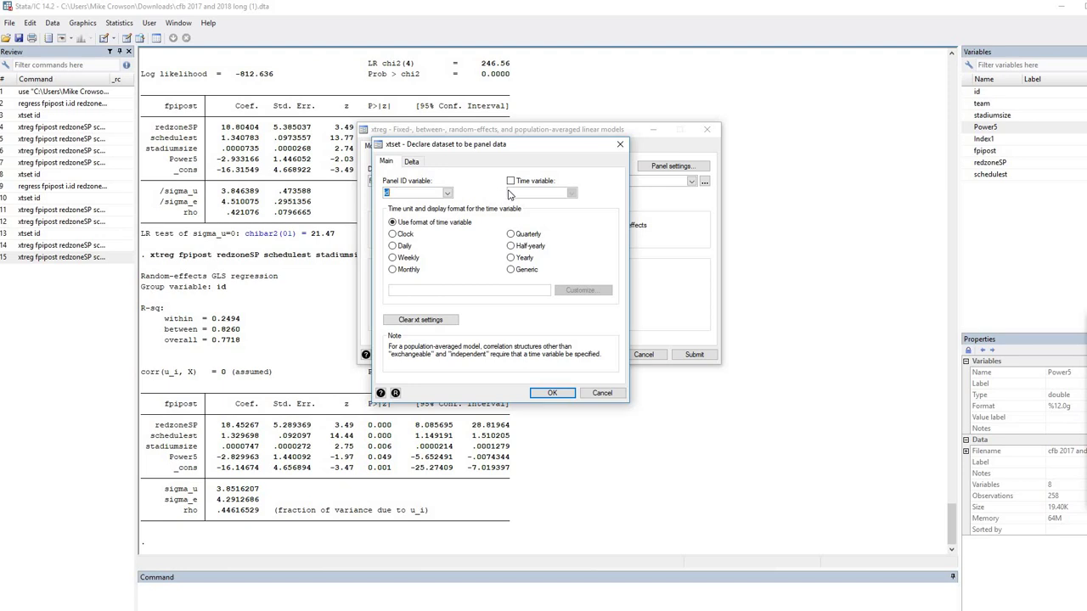
left_click(510, 182)
left_click(571, 194)
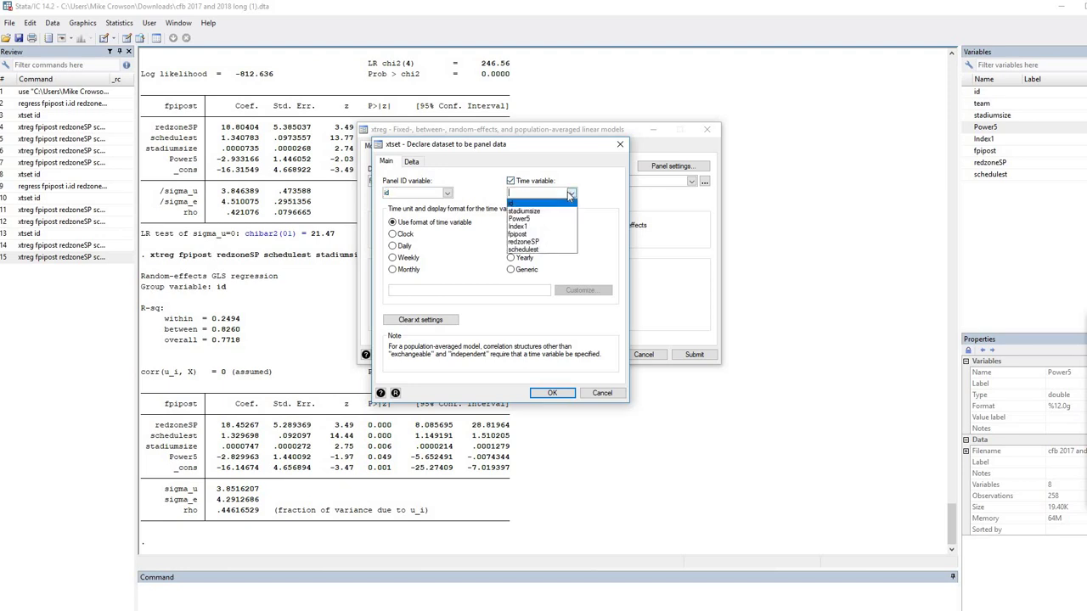
left_click(544, 232)
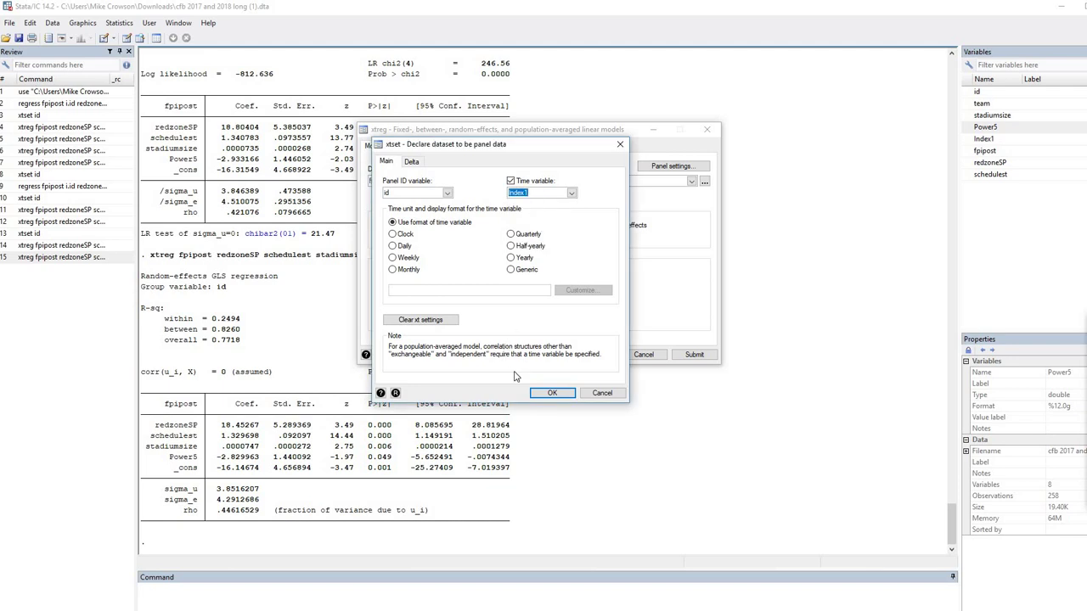
left_click(553, 394)
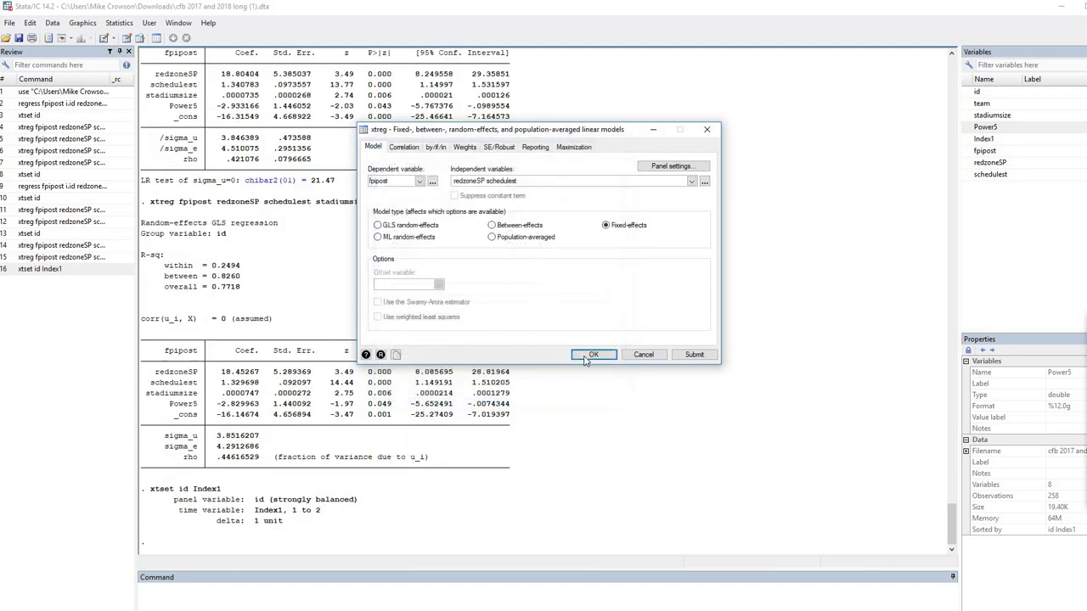
left_click_drag(152, 489, 321, 510)
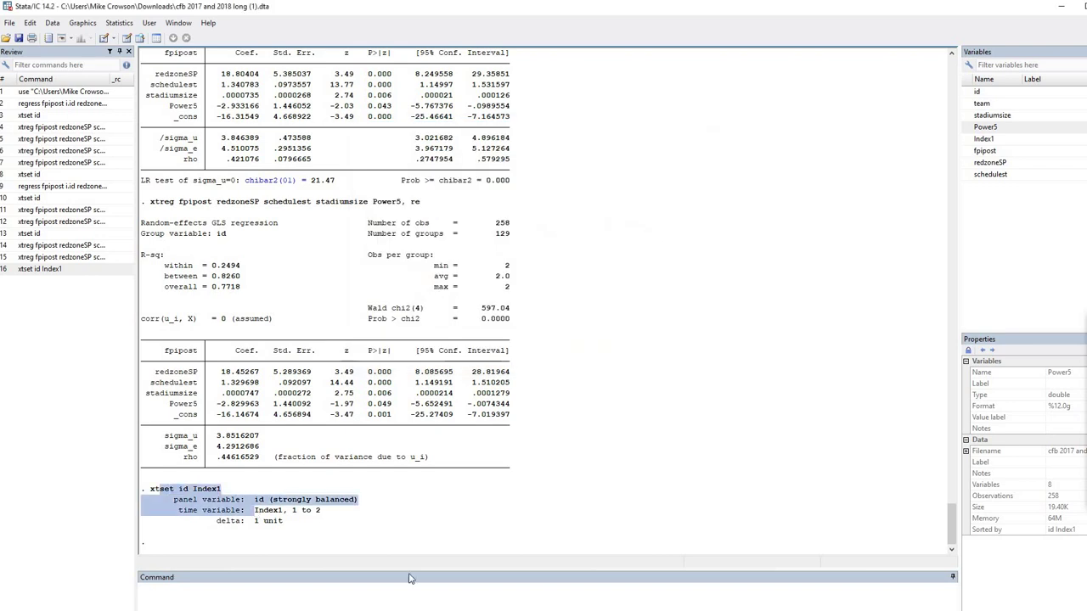
Reopen the panel data linear regression dialog and run the fixed-effects model of fpipost on redzoneSP and schedulest.
left_click(120, 22)
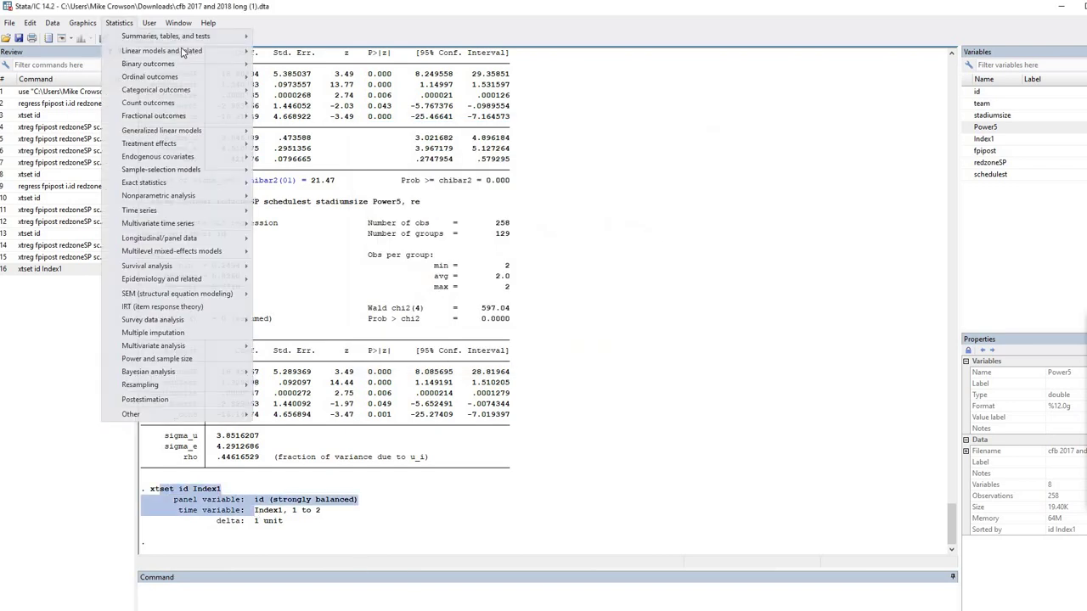
mouse_move(161, 50)
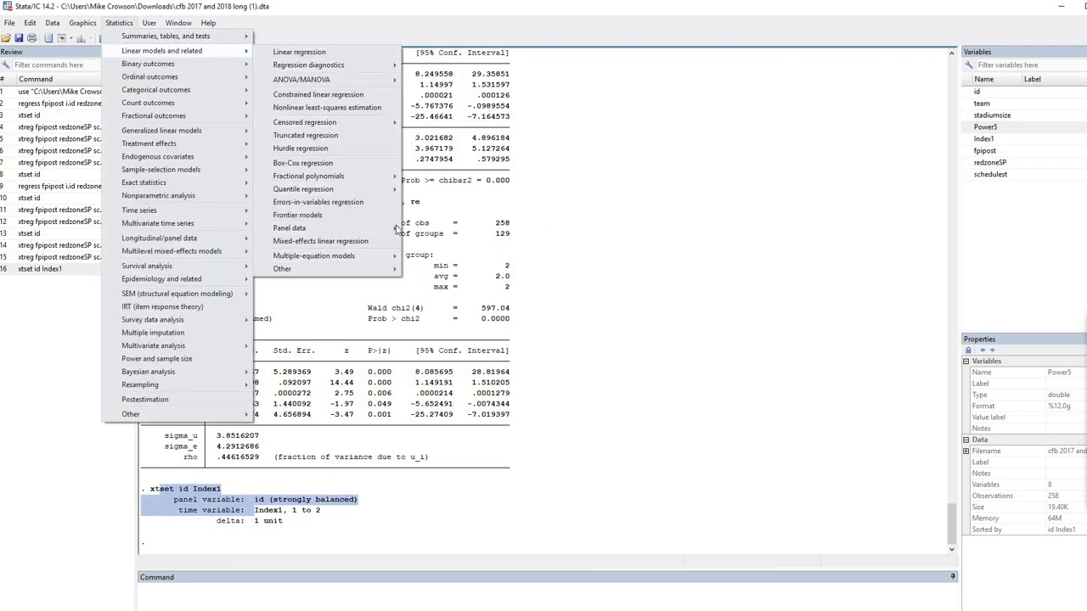
mouse_move(397, 228)
left_click(509, 225)
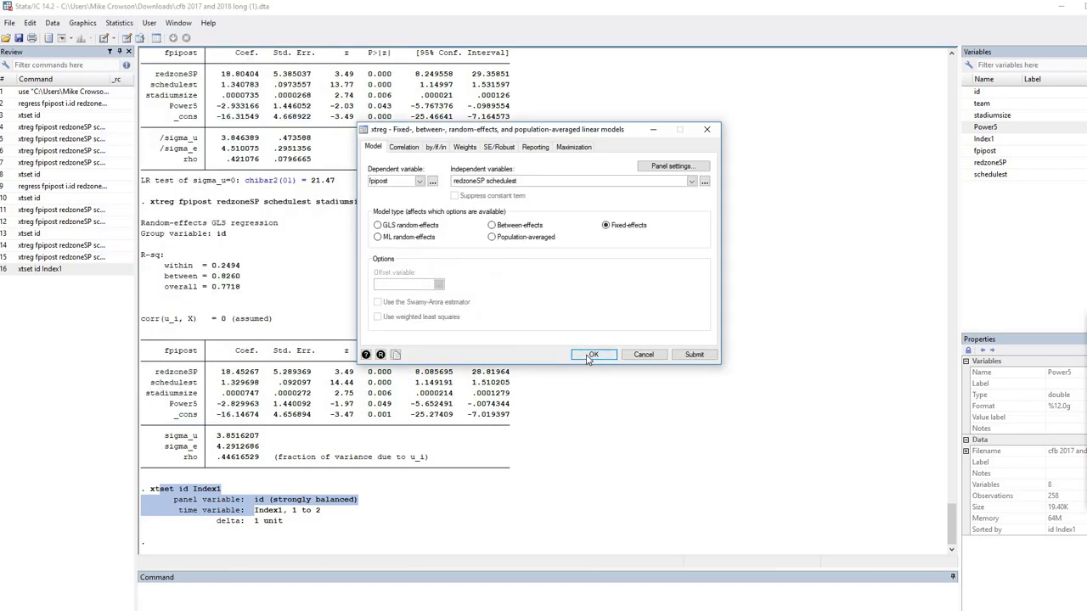
left_click(592, 355)
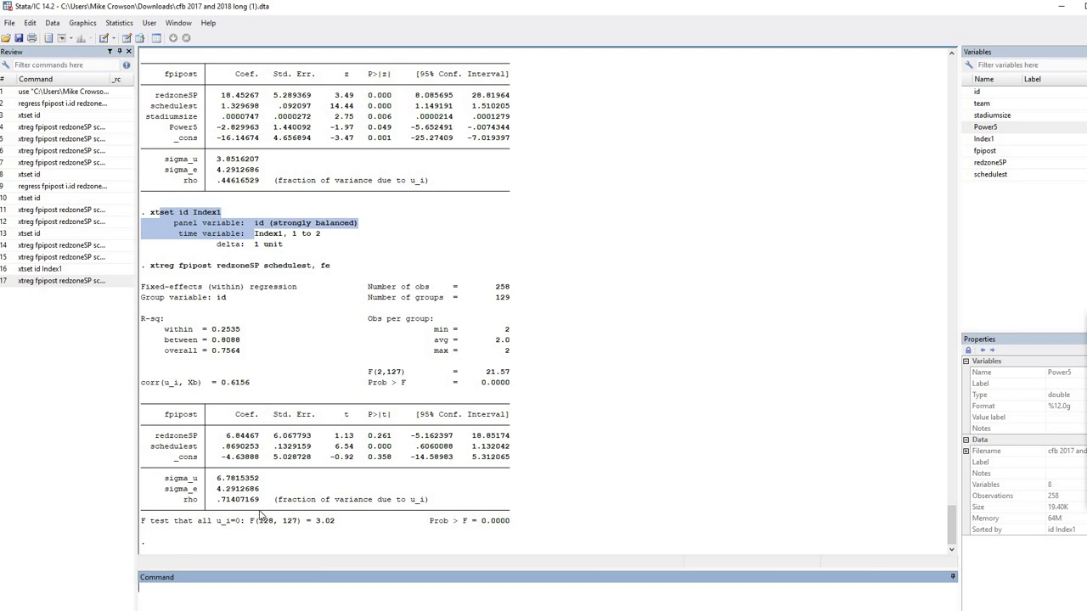
Compare the new fixed-effects output with the coefficients of the earlier "xtreg fpipost redzoneSP schedulest,fe" results.
scroll(285, 490, "up", 20)
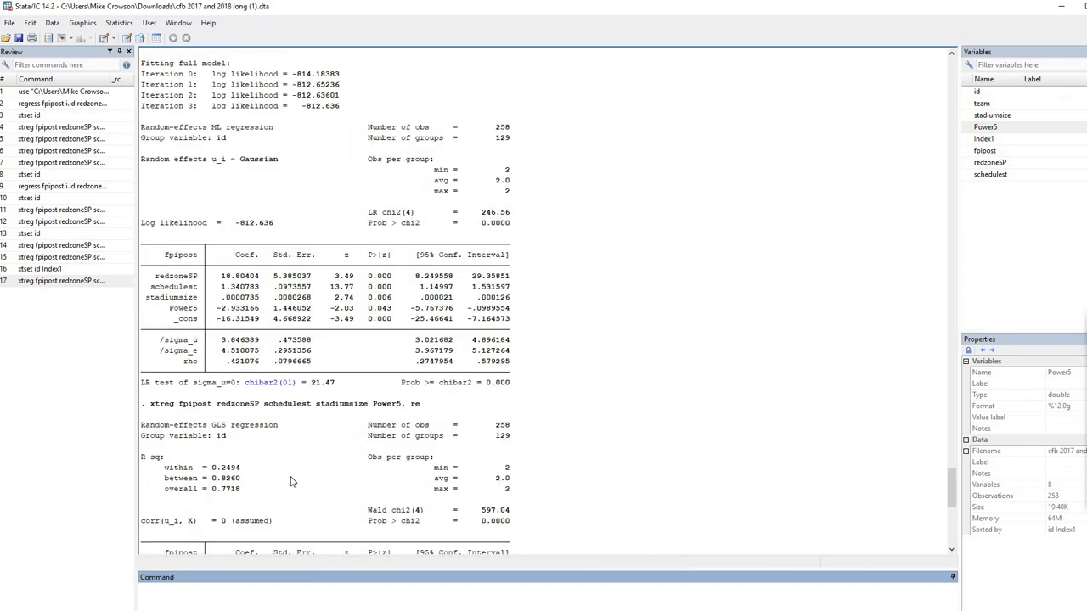
scroll(289, 479, "up", 9)
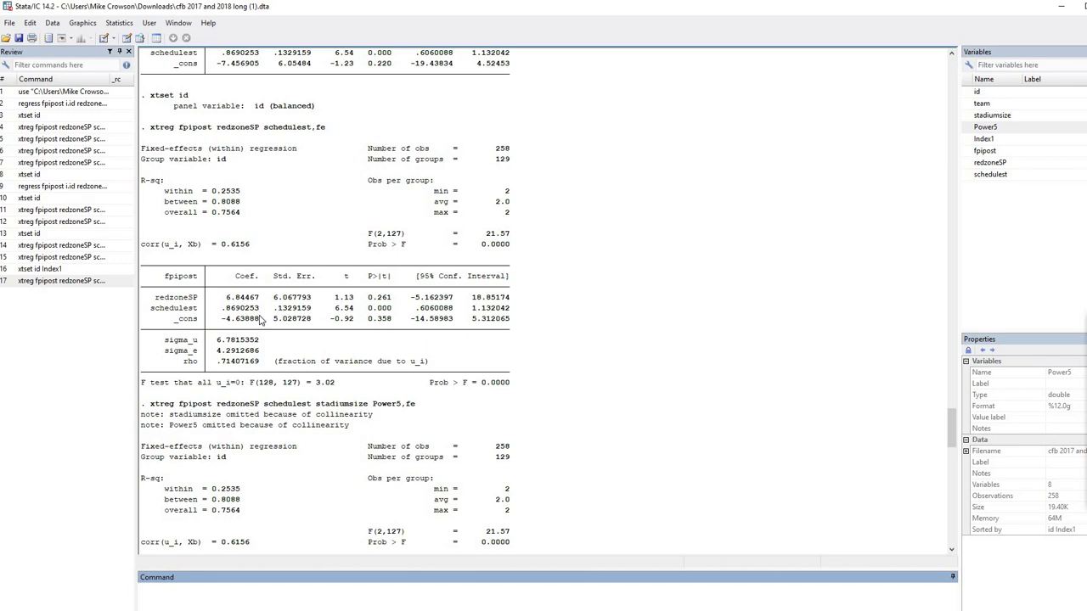
left_click_drag(223, 297, 273, 309)
scroll(274, 394, "down", 4)
scroll(274, 393, "down", 20)
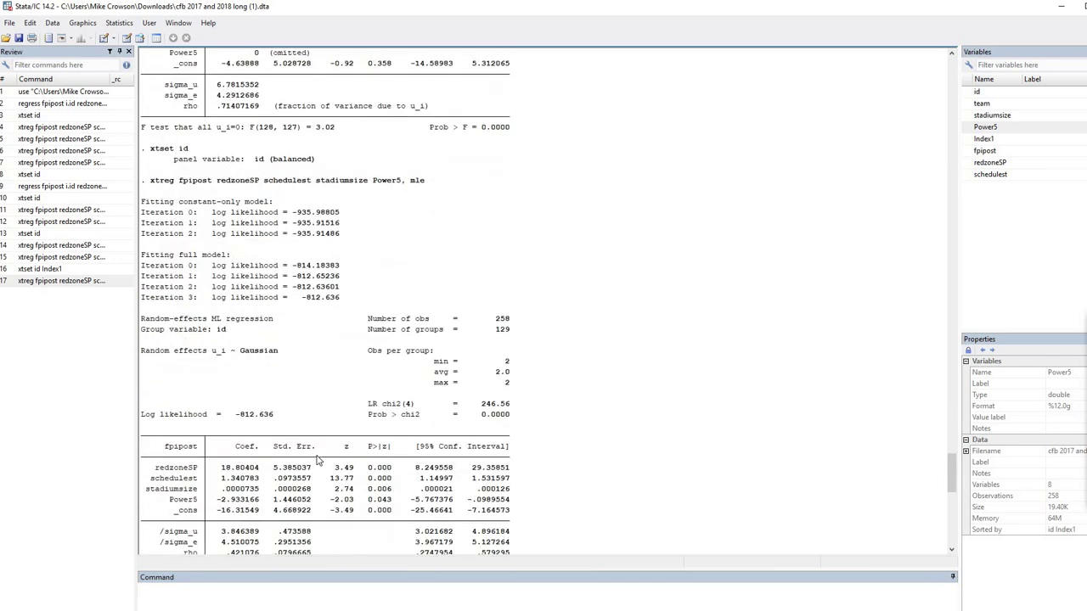
scroll(287, 492, "down", 12)
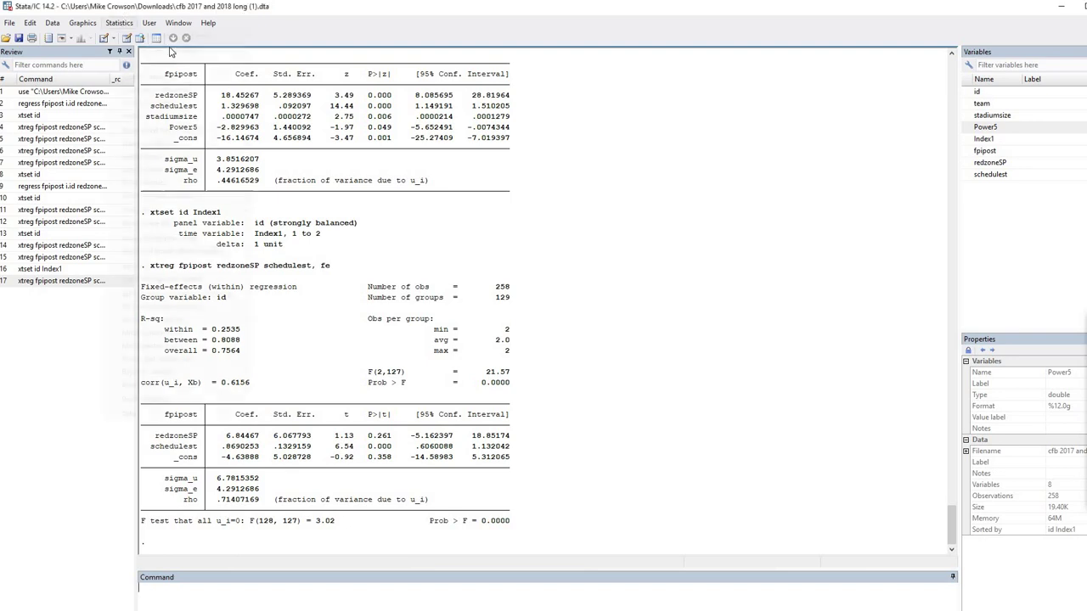
Run a GLS random-effects panel regression of fpipost, adding Power5 and stadiumsize to the independent variables redzoneSP and schedulest.
left_click(120, 24)
mouse_move(170, 50)
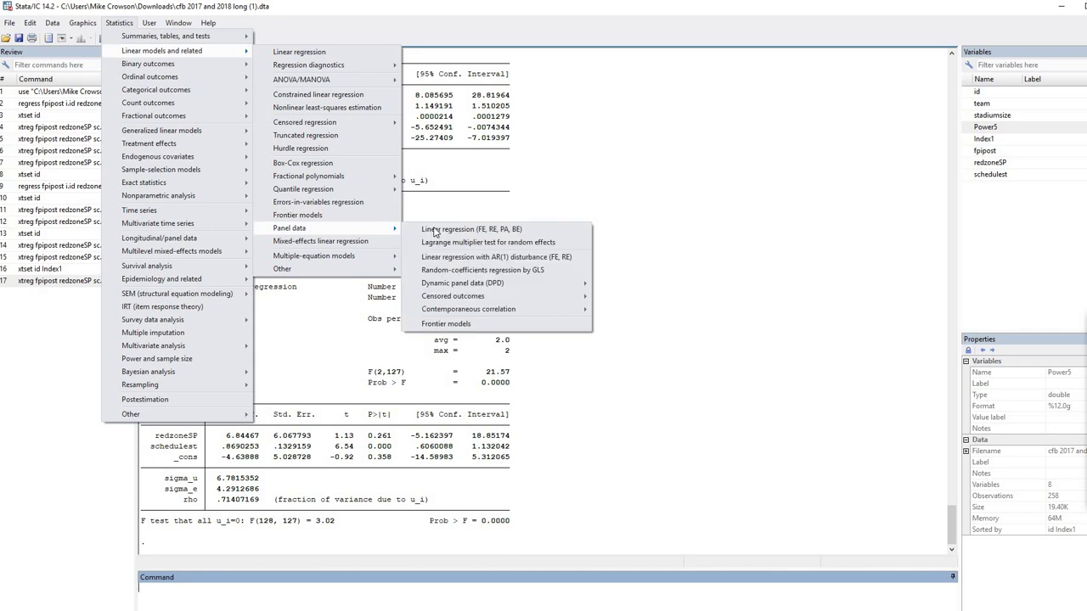
left_click(433, 230)
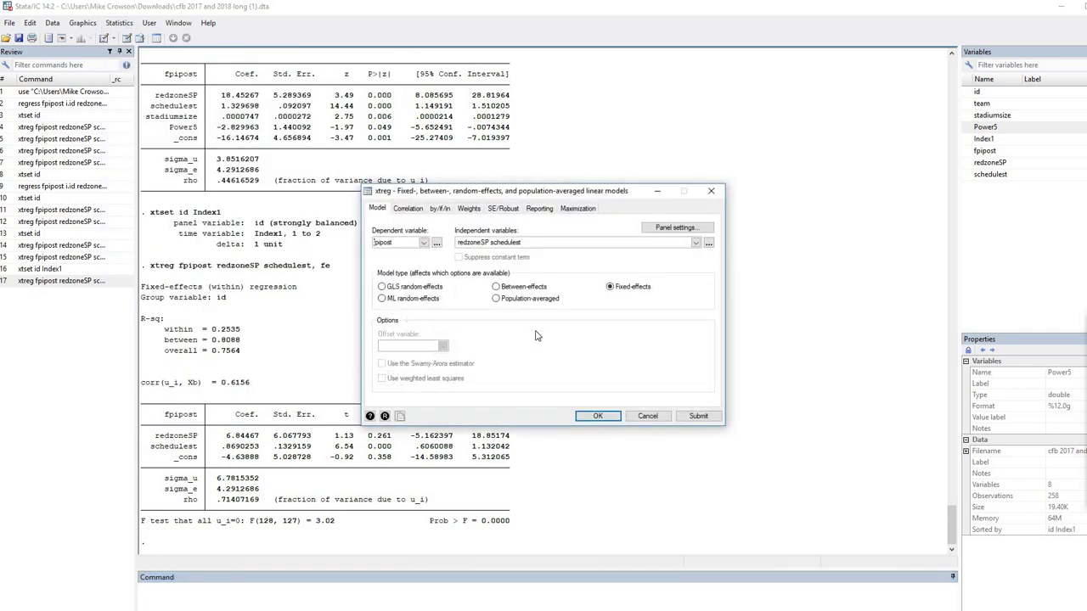
left_click(381, 286)
left_click(696, 243)
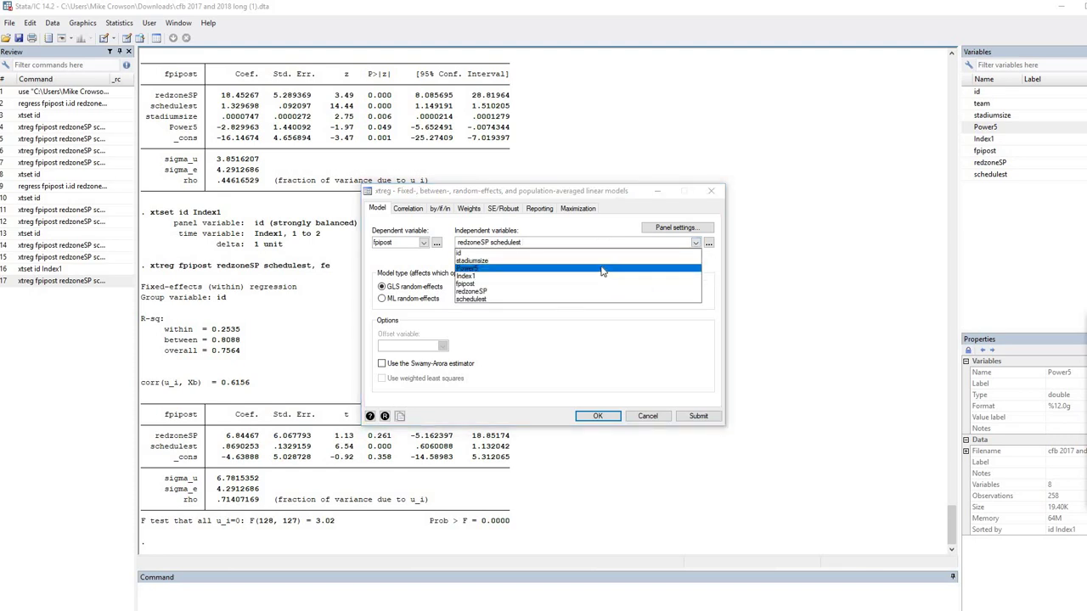
left_click(601, 270)
left_click(600, 260)
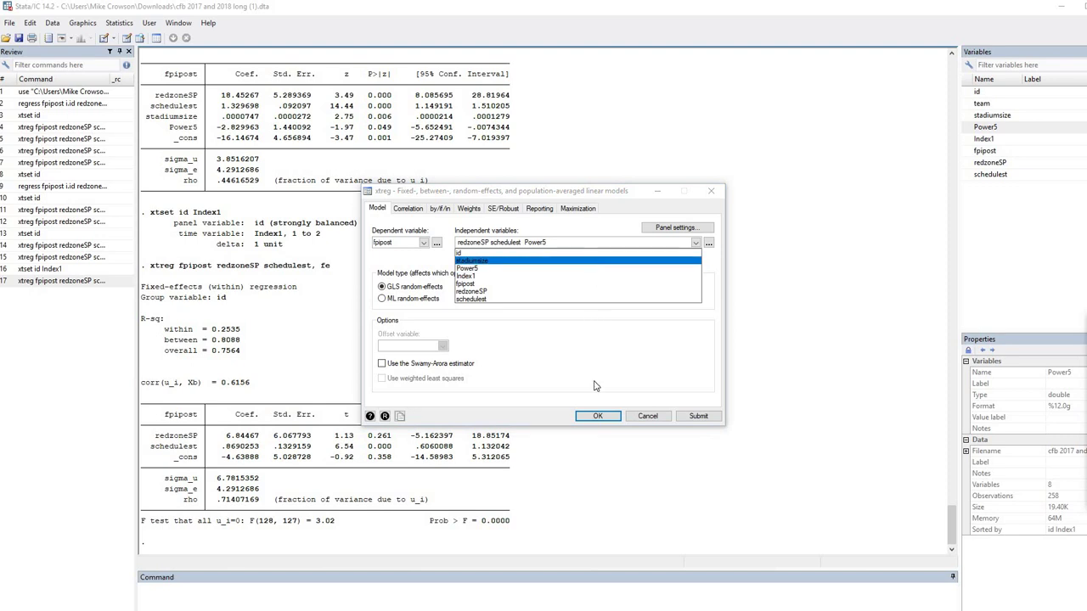
left_click(598, 416)
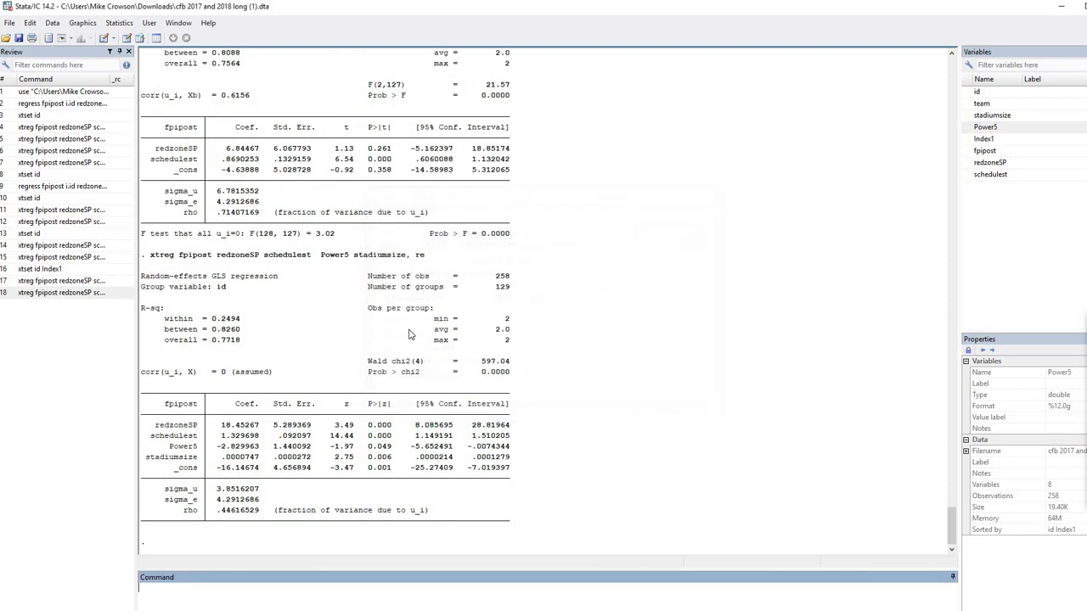